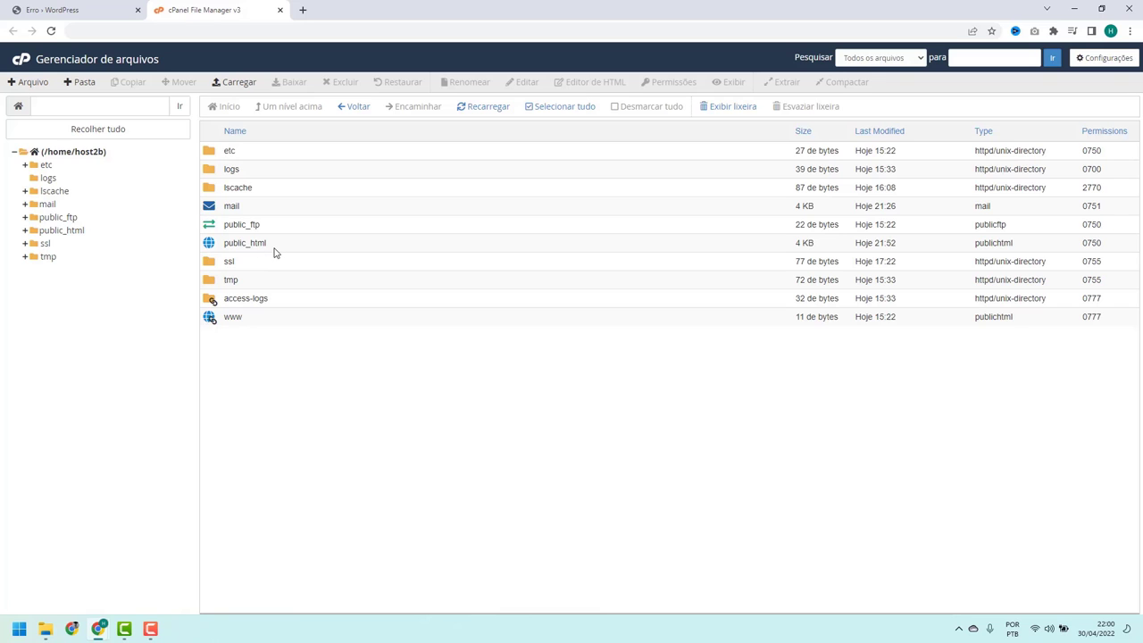
Step: Open the file version.php from public_html/wp-includes in the code editor
double_click(274, 250)
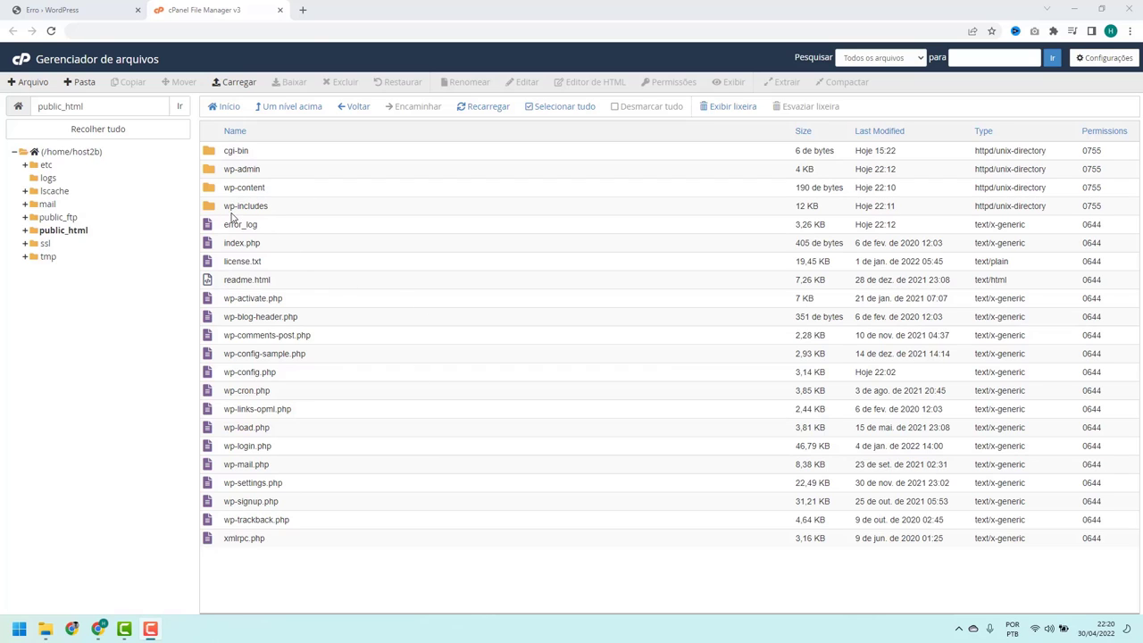
double_click(276, 215)
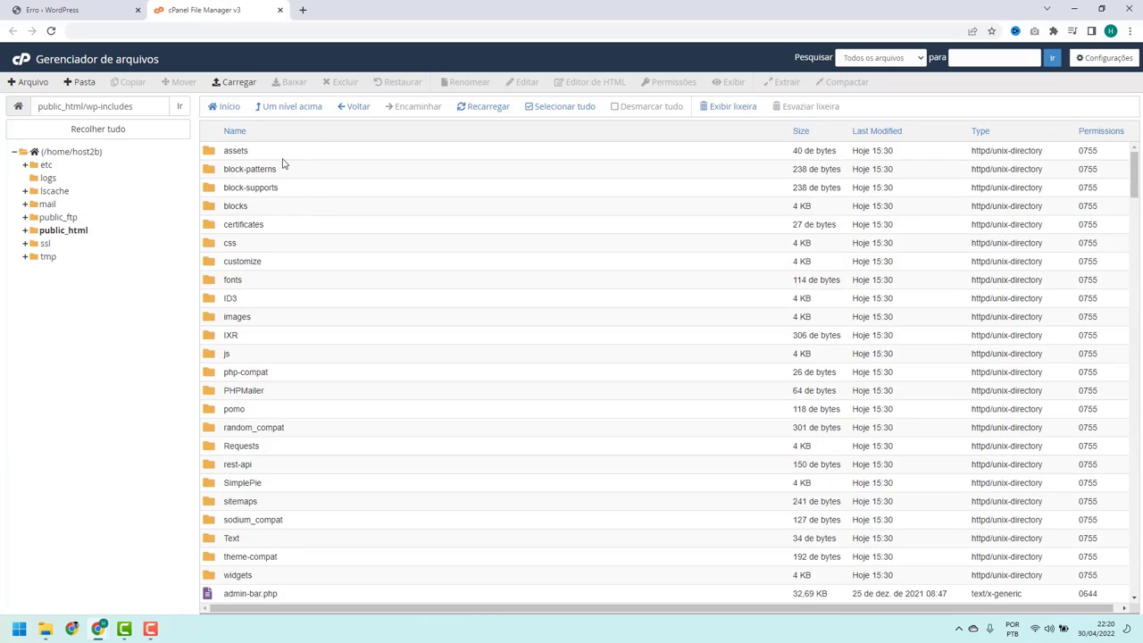
scroll(272, 161, down, 15)
scroll(268, 153, down, 20)
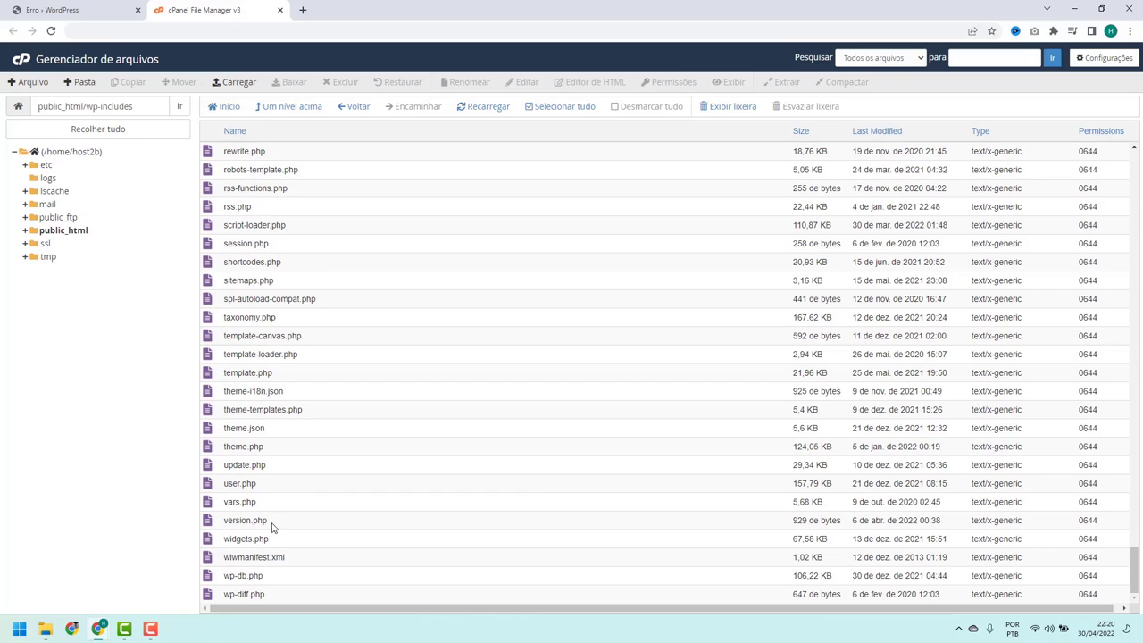
click(258, 520)
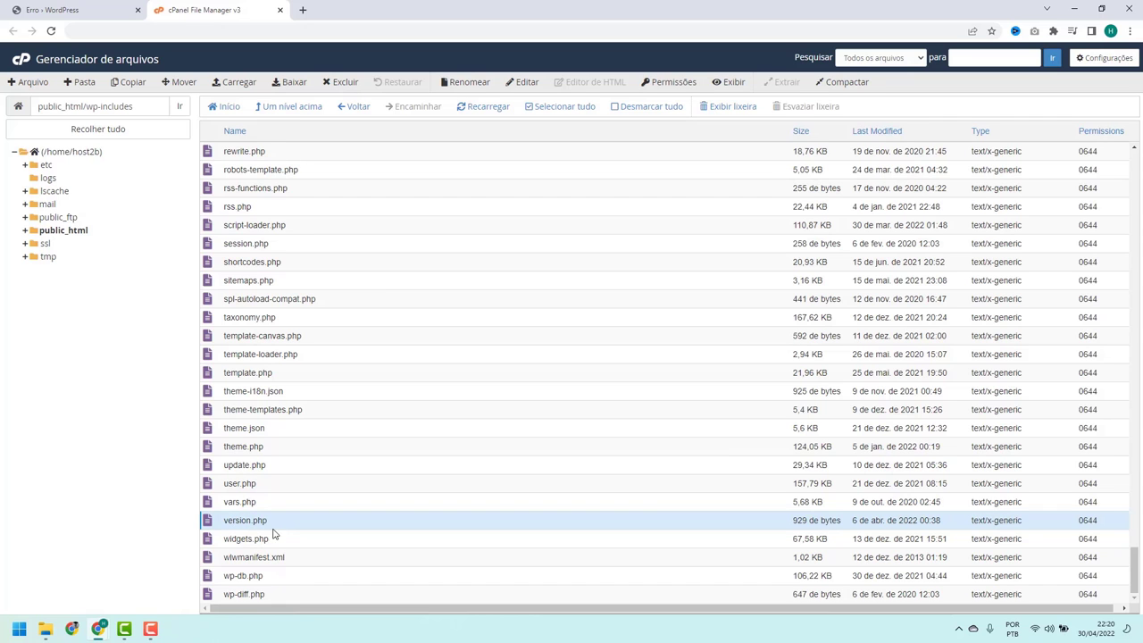
right_click(284, 529)
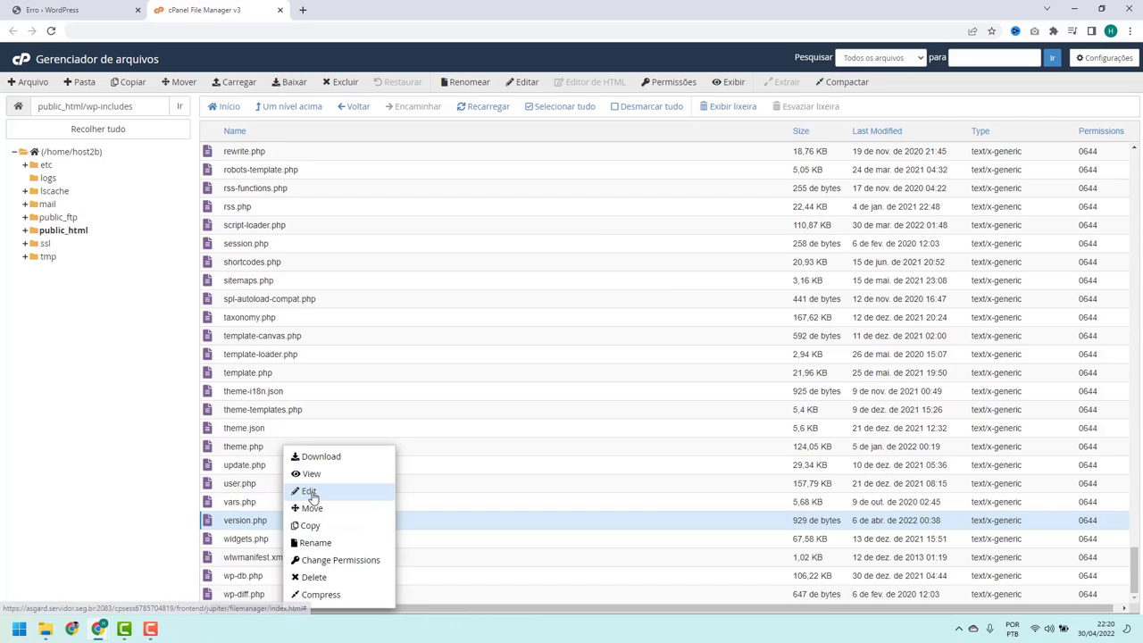
click(310, 493)
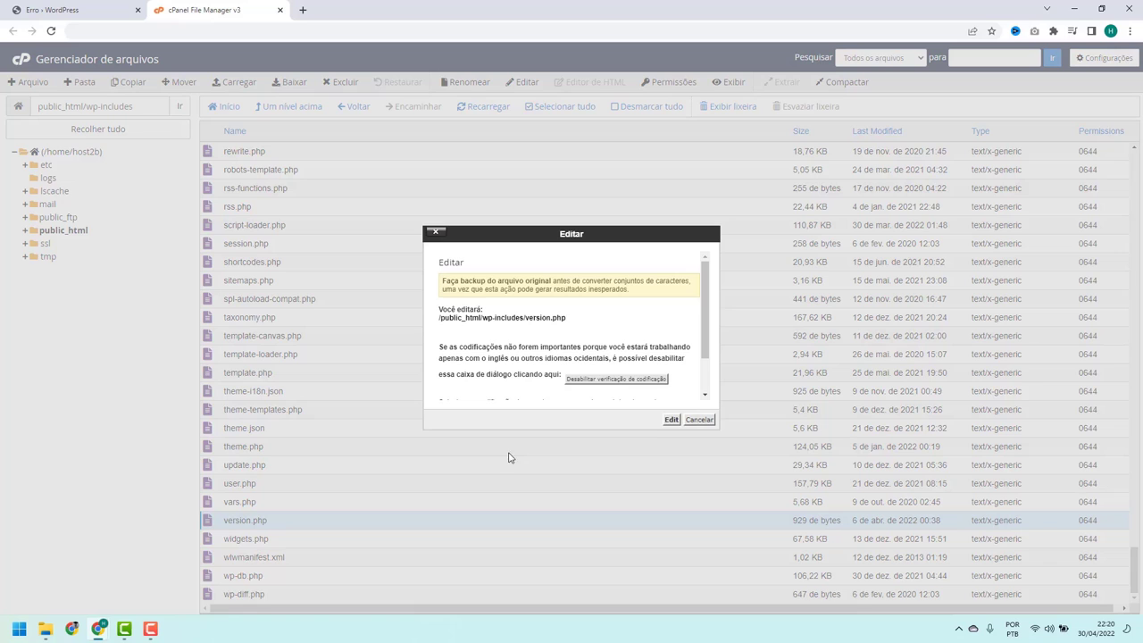
click(674, 423)
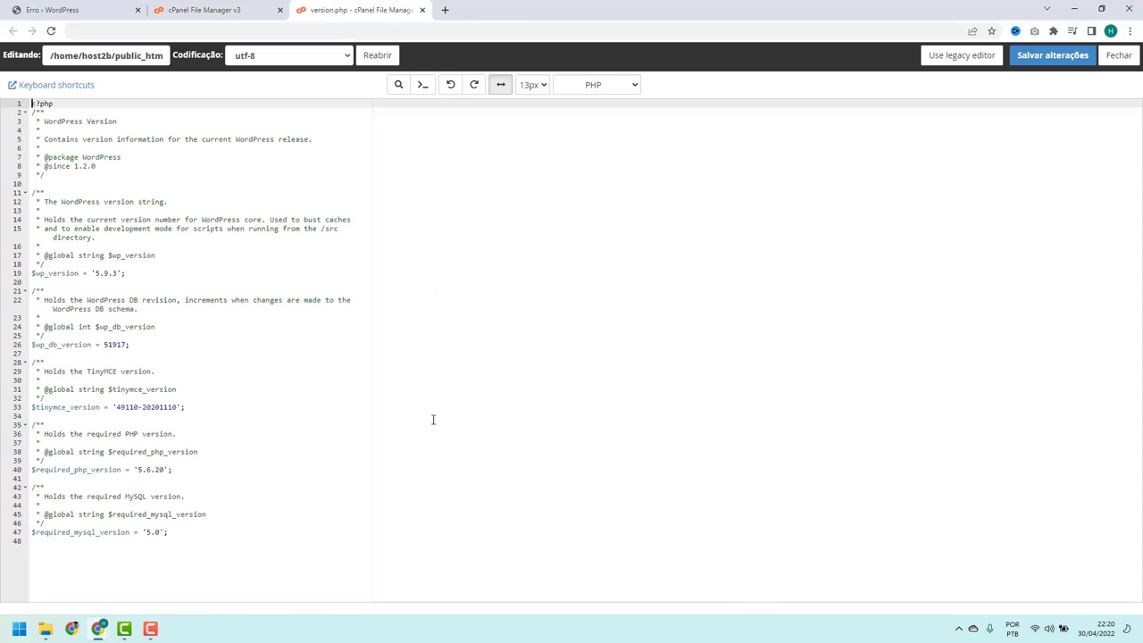
Step: Check the WordPress version number assigned to $wp_version, and close the file without changes
click(33, 273)
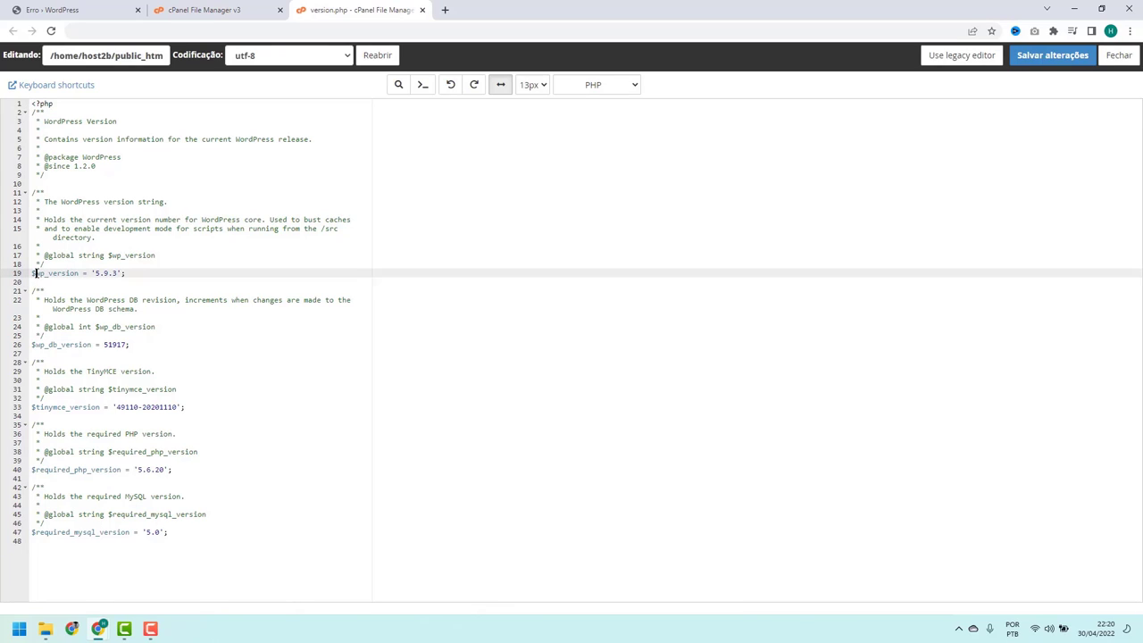
drag(52, 274, 114, 273)
double_click(111, 273)
drag(113, 274, 95, 275)
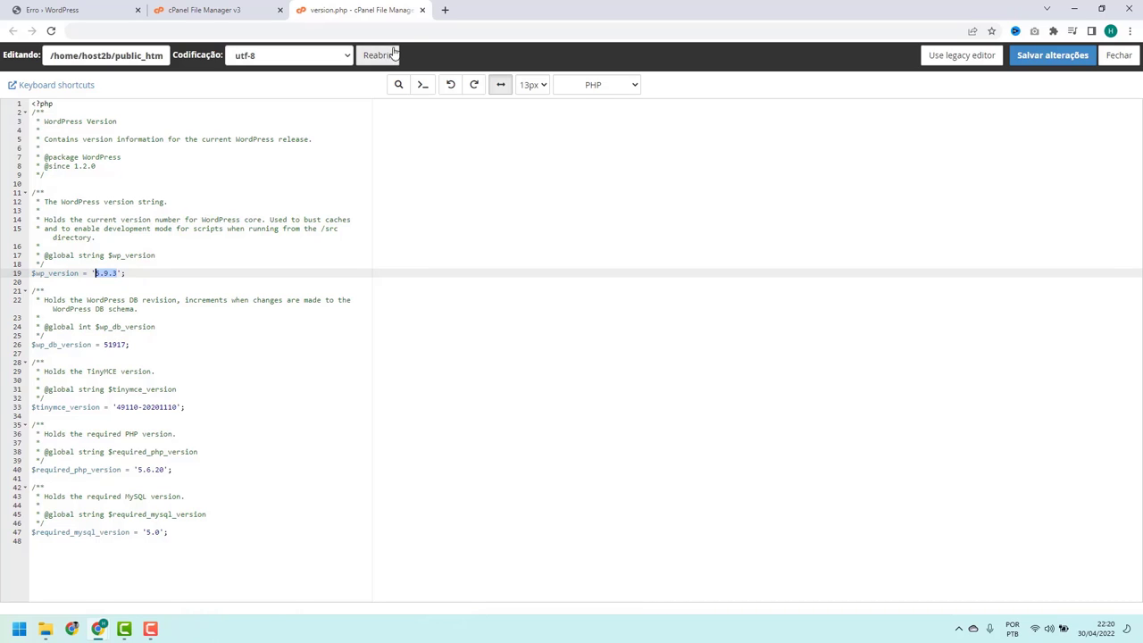
click(421, 10)
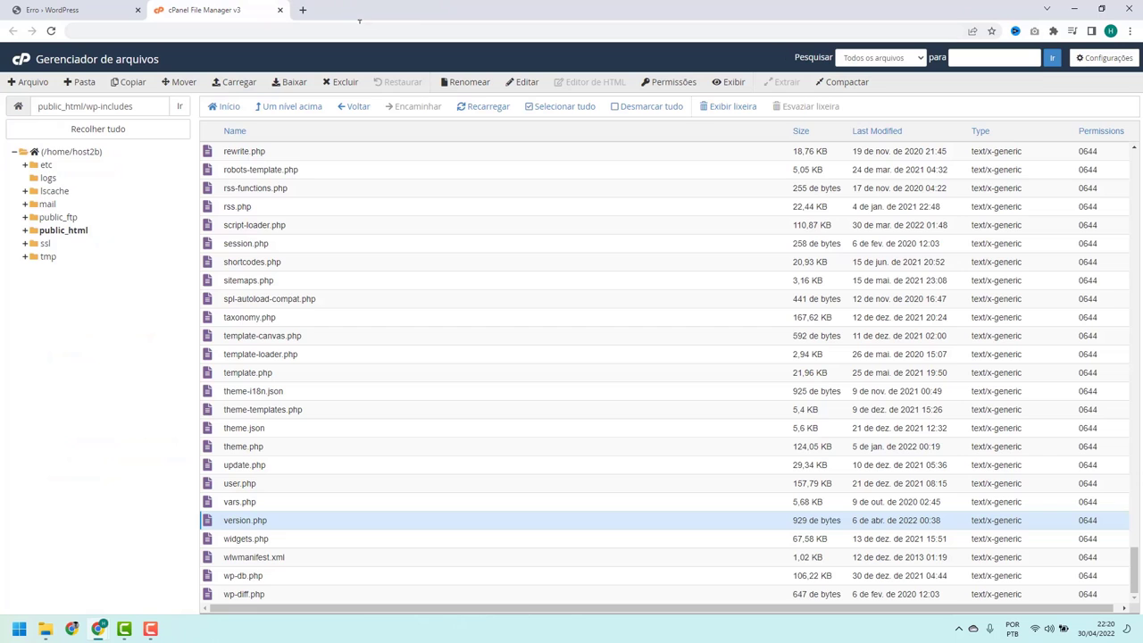
Step: Load wordpress.org in a new browser tab and dismiss the translation offer
click(303, 10)
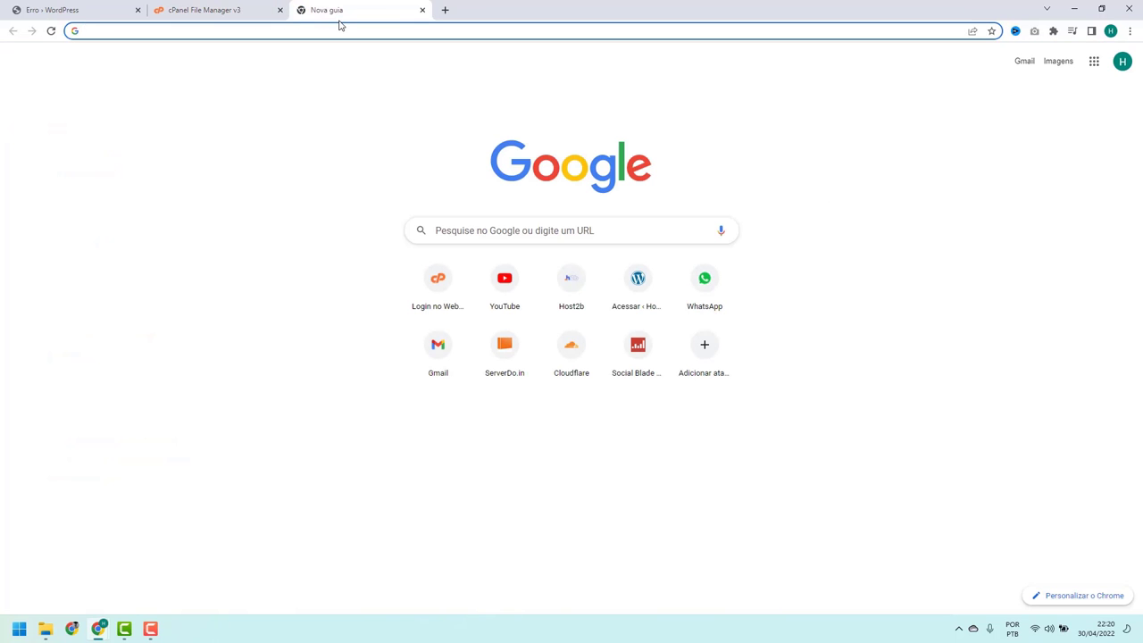
text(wordpress.or)
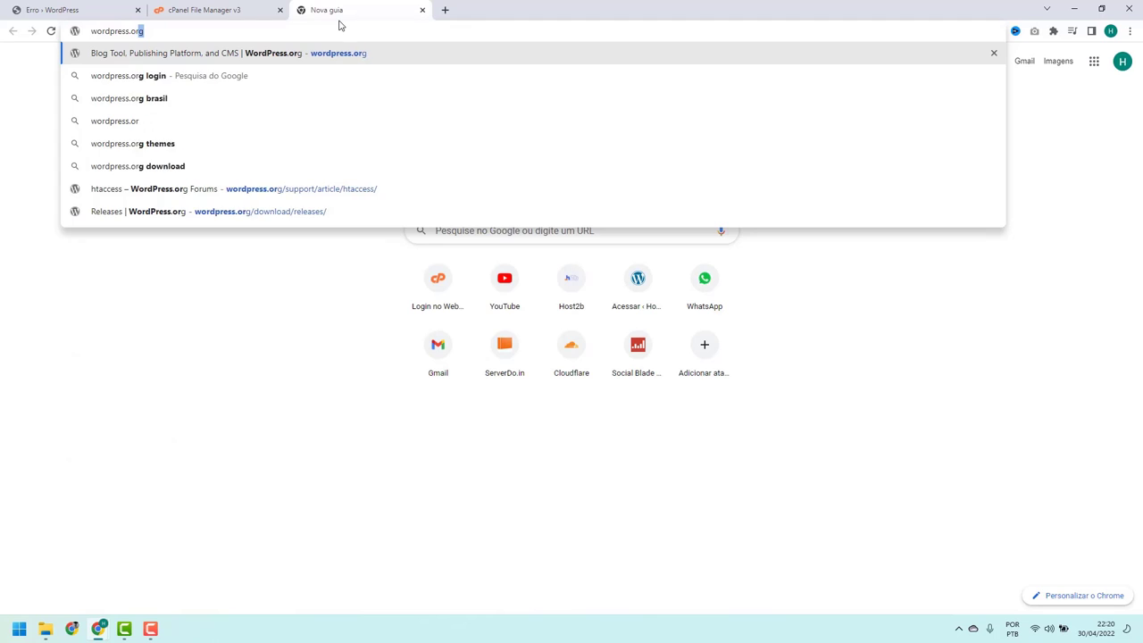
key(Return)
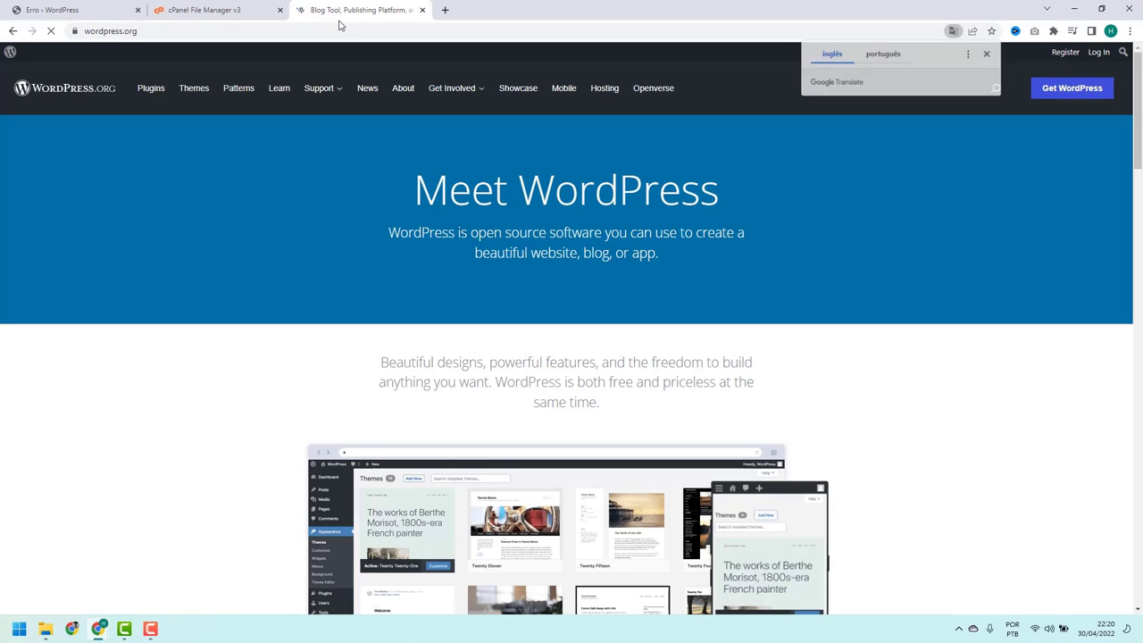
click(987, 54)
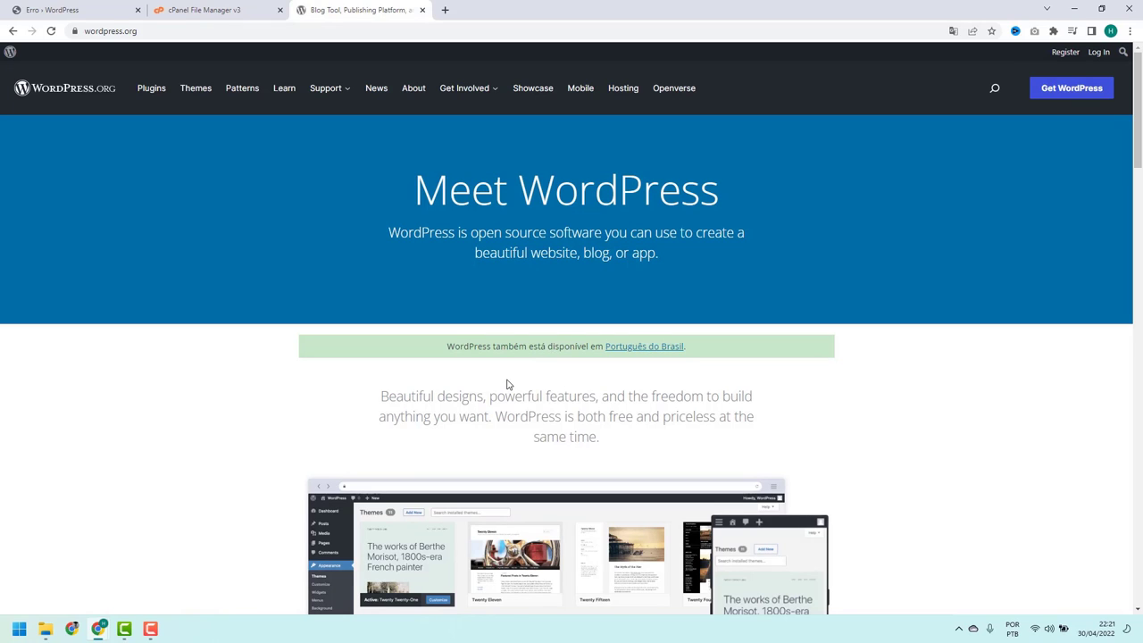
Step: Go to the WordPress download page and open the archive of all releases
click(1066, 93)
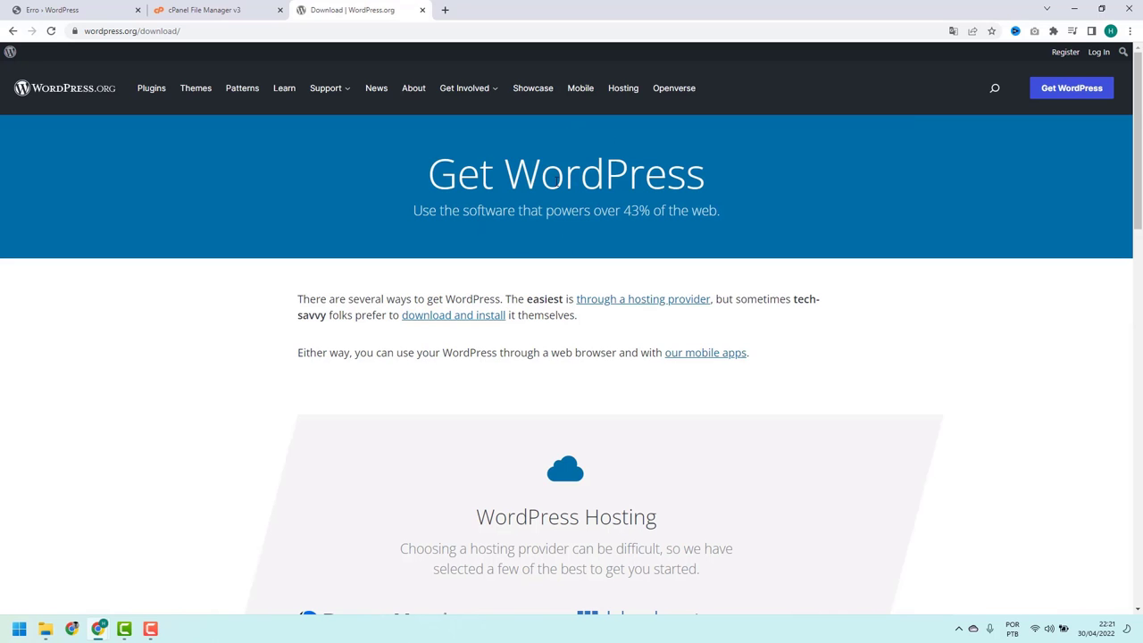
scroll(537, 205, down, 9)
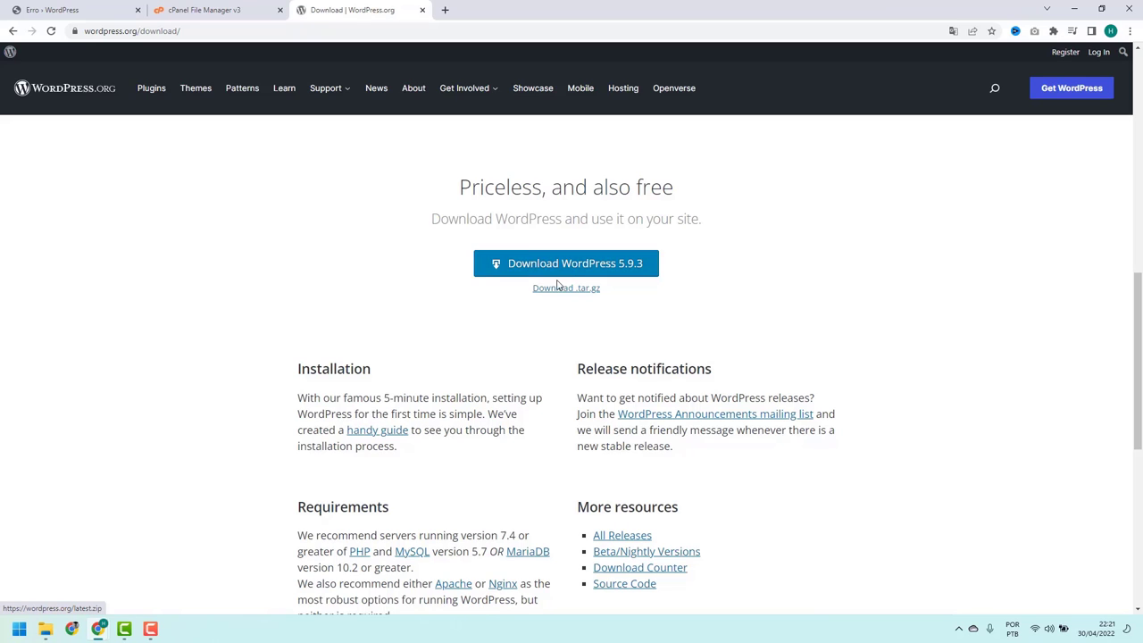
scroll(549, 284, down, 2)
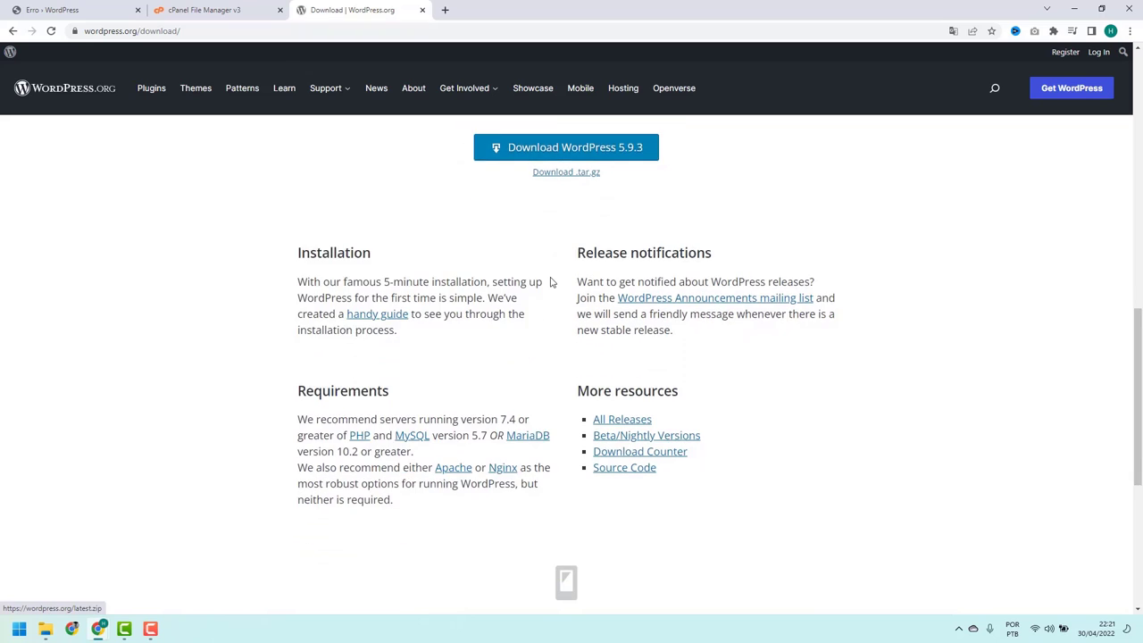
scroll(550, 281, down, 2)
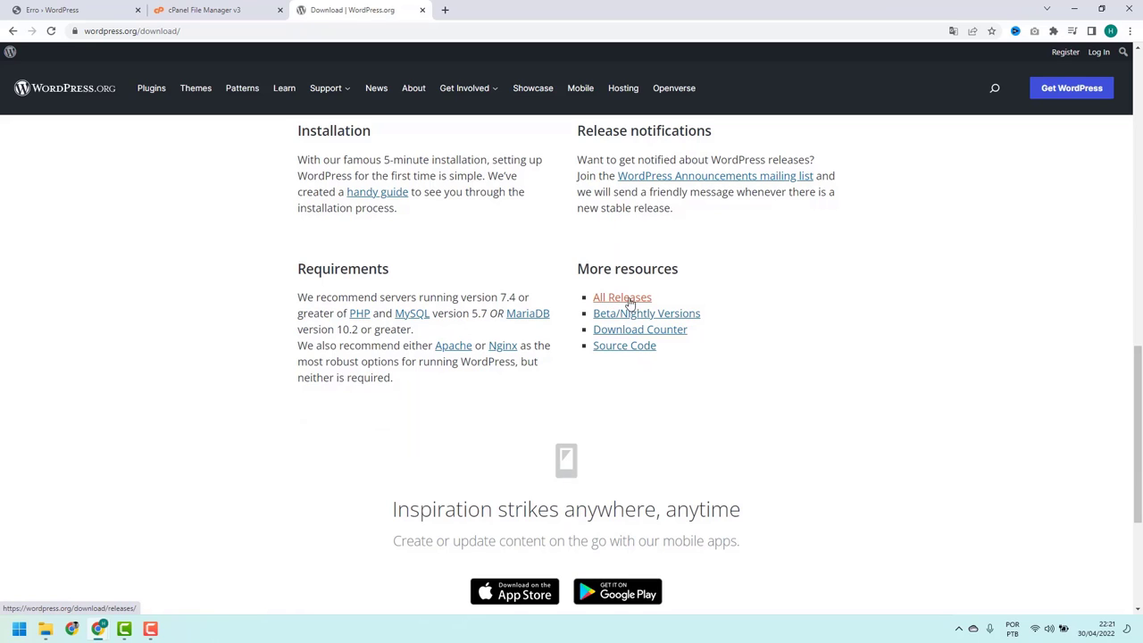
click(623, 300)
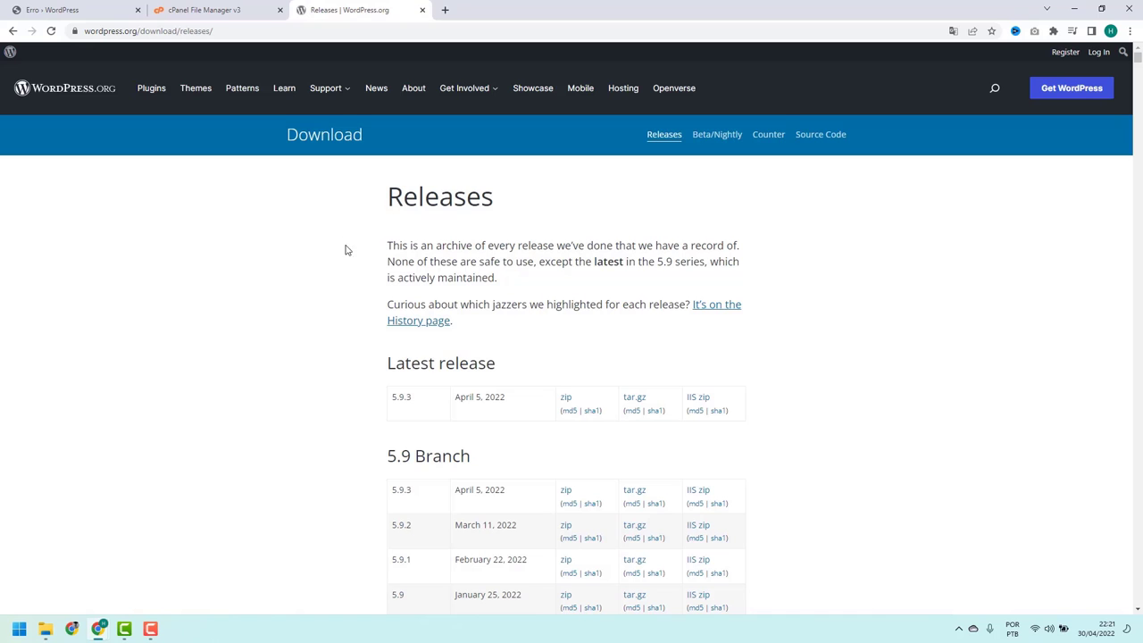
Step: Look through the release archive's branches and the versions listed under each one
scroll(349, 330, down, 5)
scroll(348, 334, down, 20)
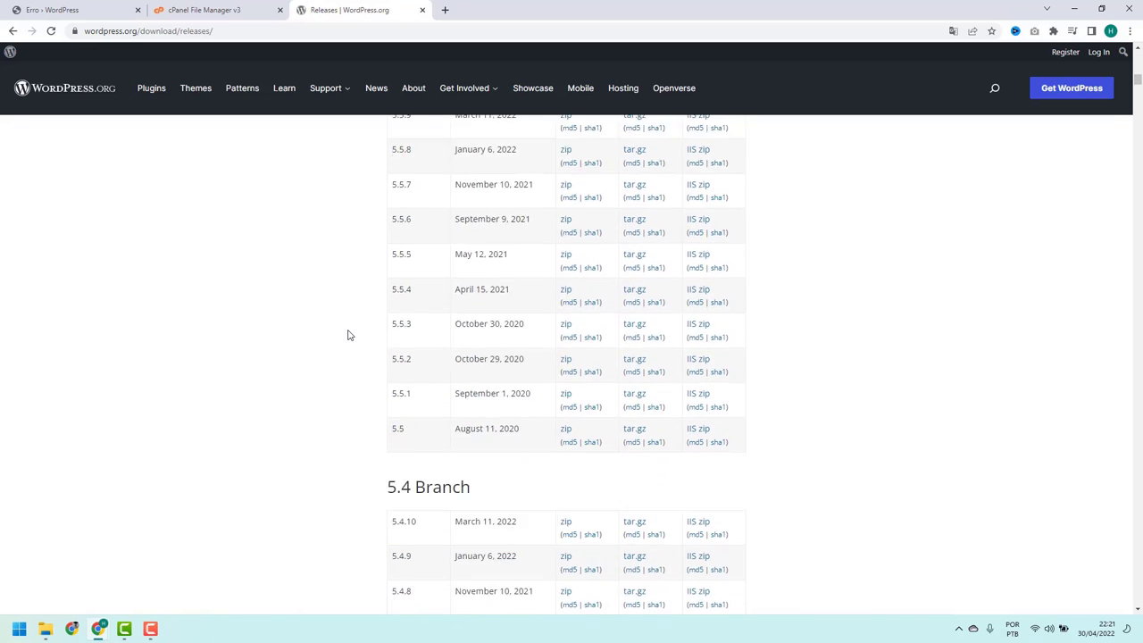
scroll(348, 334, up, 20)
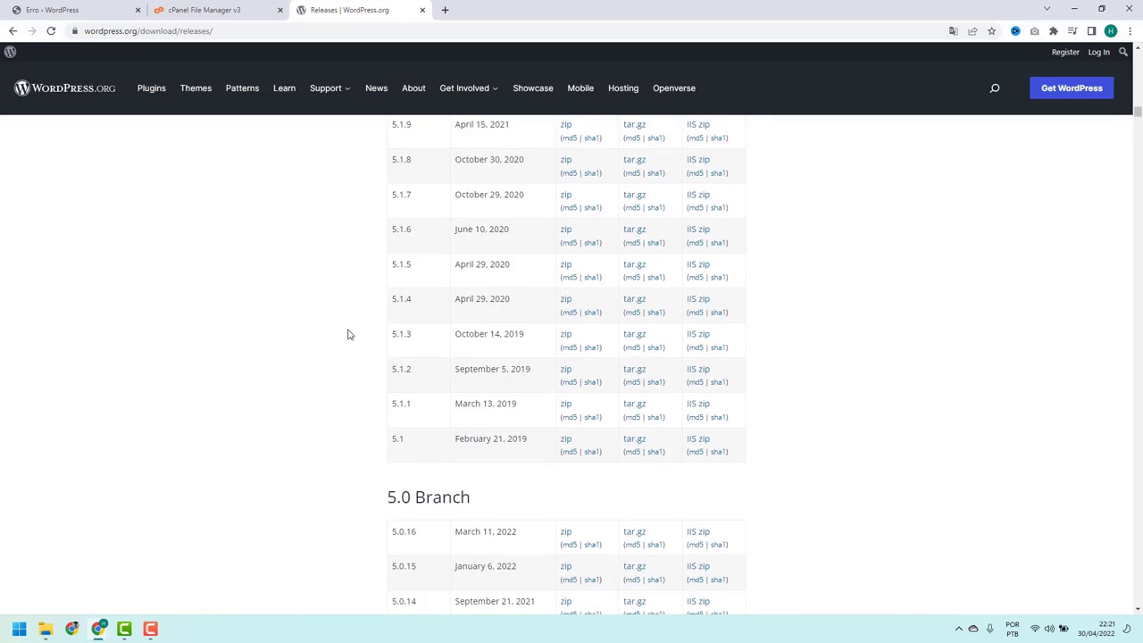
scroll(349, 332, up, 15)
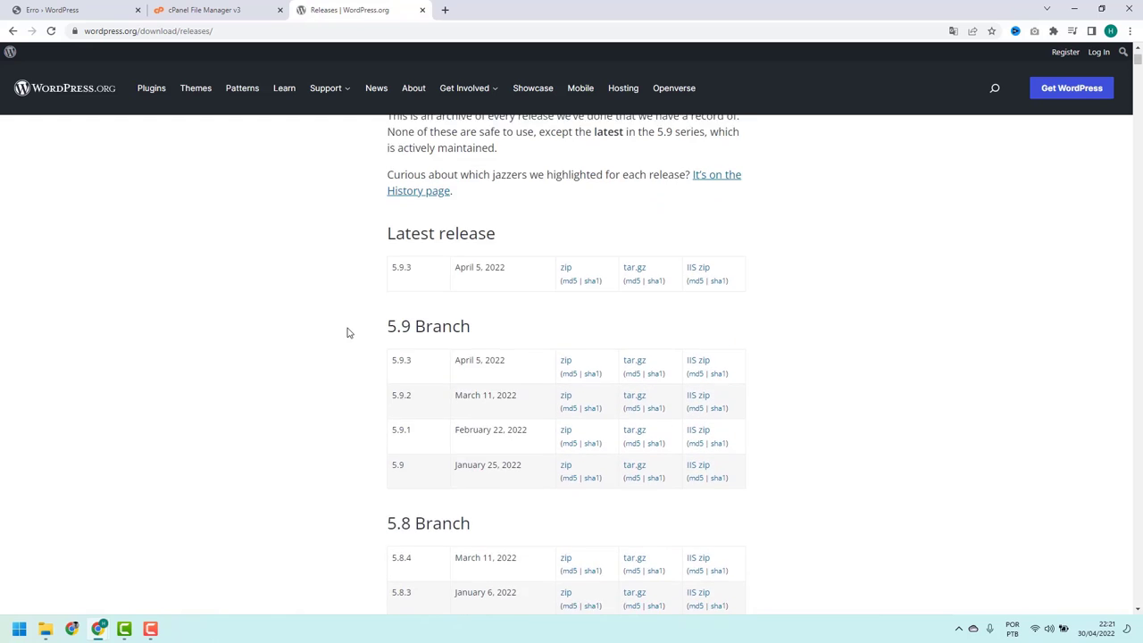
scroll(348, 332, down, 3)
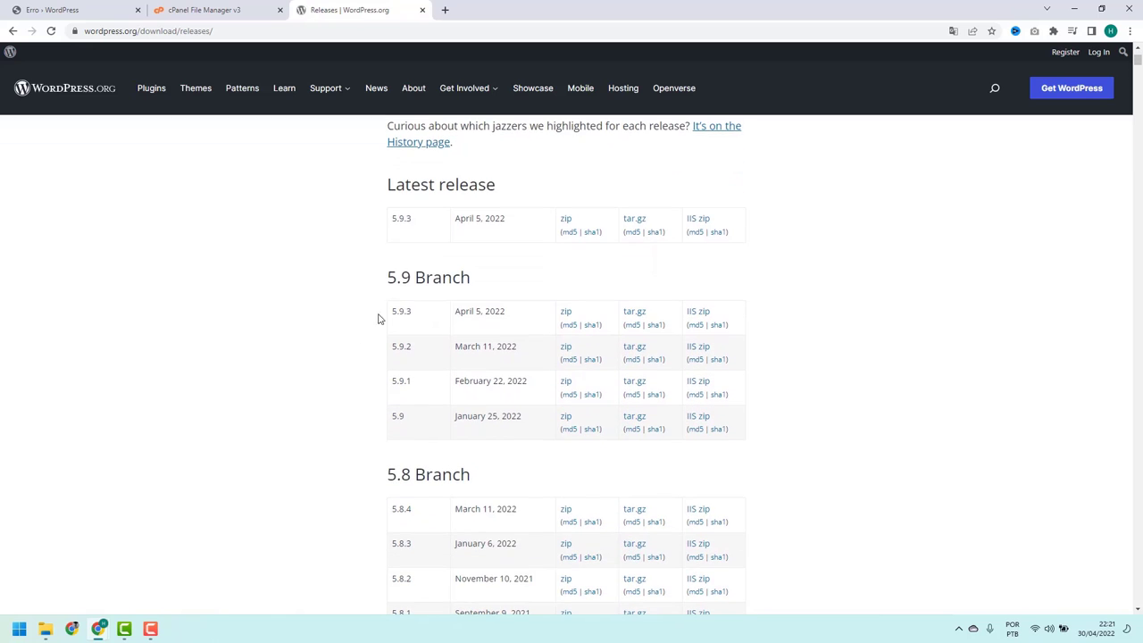
drag(387, 277, 405, 313)
scroll(388, 330, down, 12)
scroll(380, 416, down, 1)
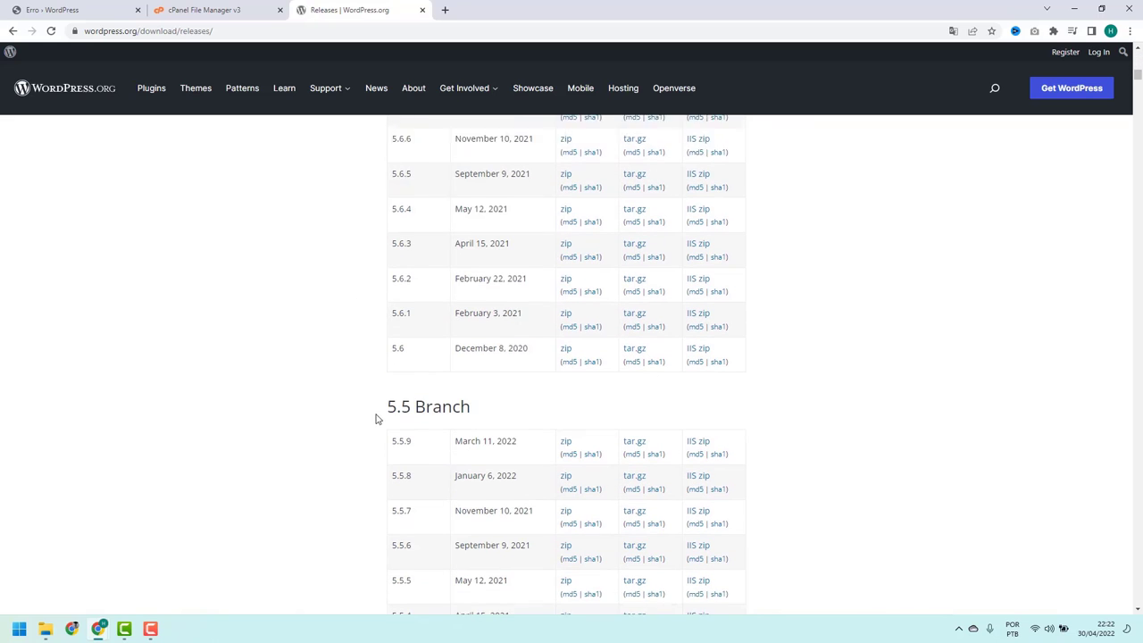
double_click(401, 404)
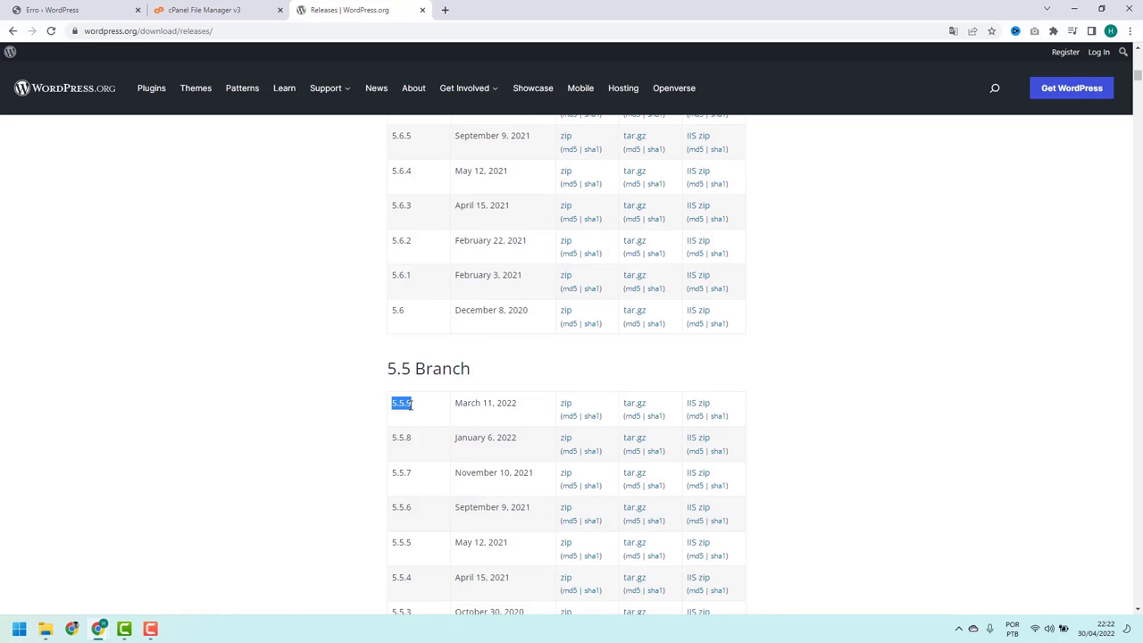
click(401, 407)
scroll(418, 410, down, 4)
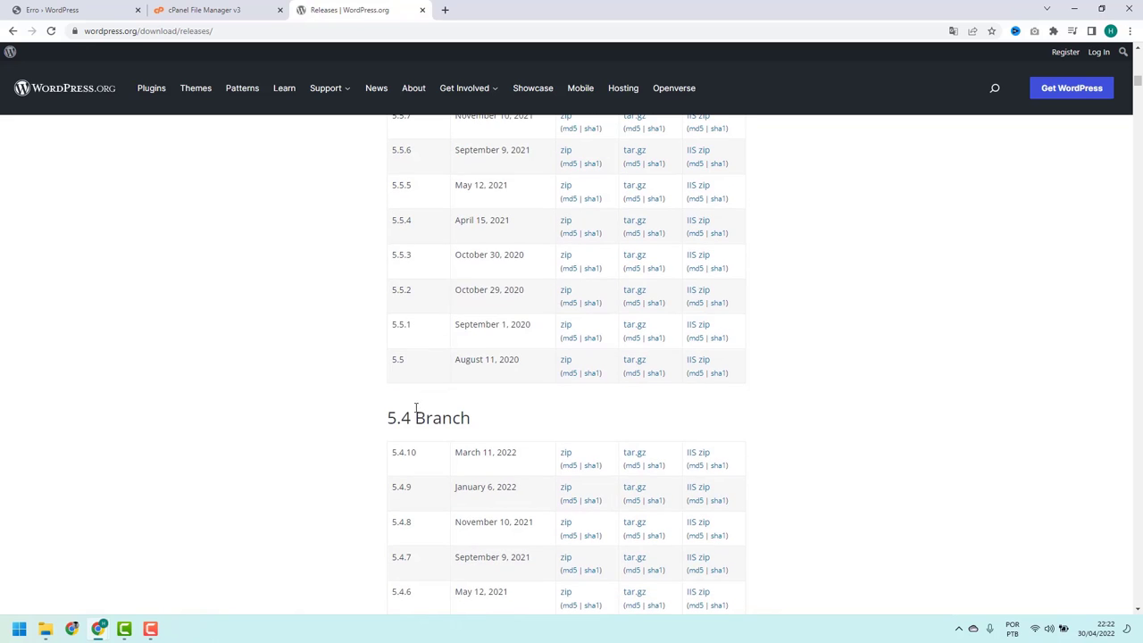
scroll(418, 409, up, 15)
scroll(444, 420, up, 4)
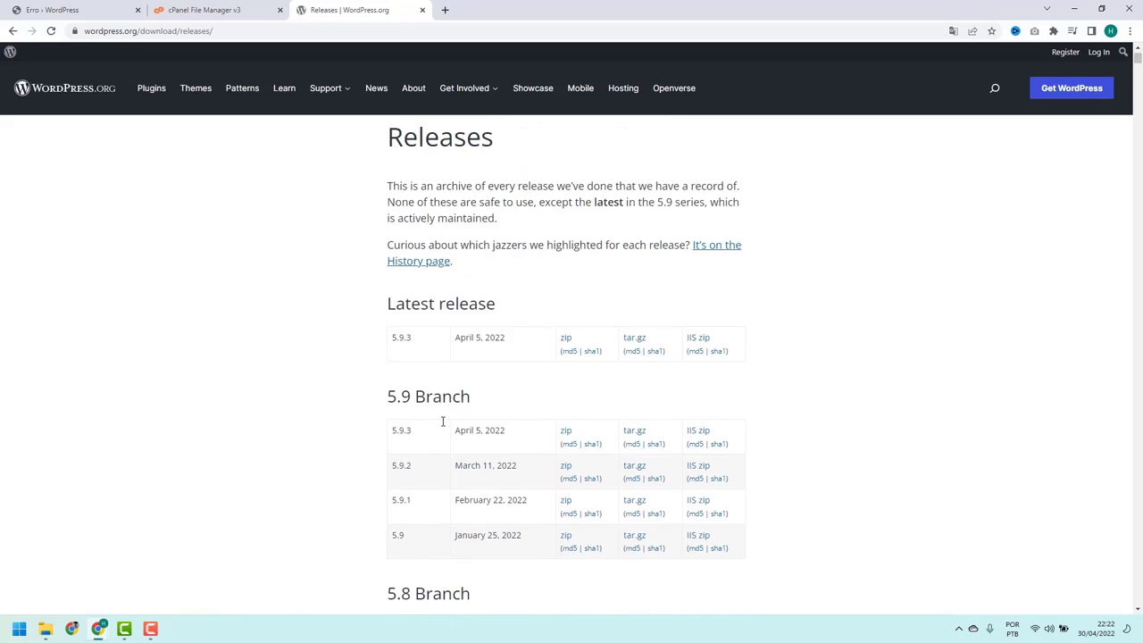
Step: Download the zip package of version 5.9.3 from the 5.9 Branch list
scroll(420, 427, down, 3)
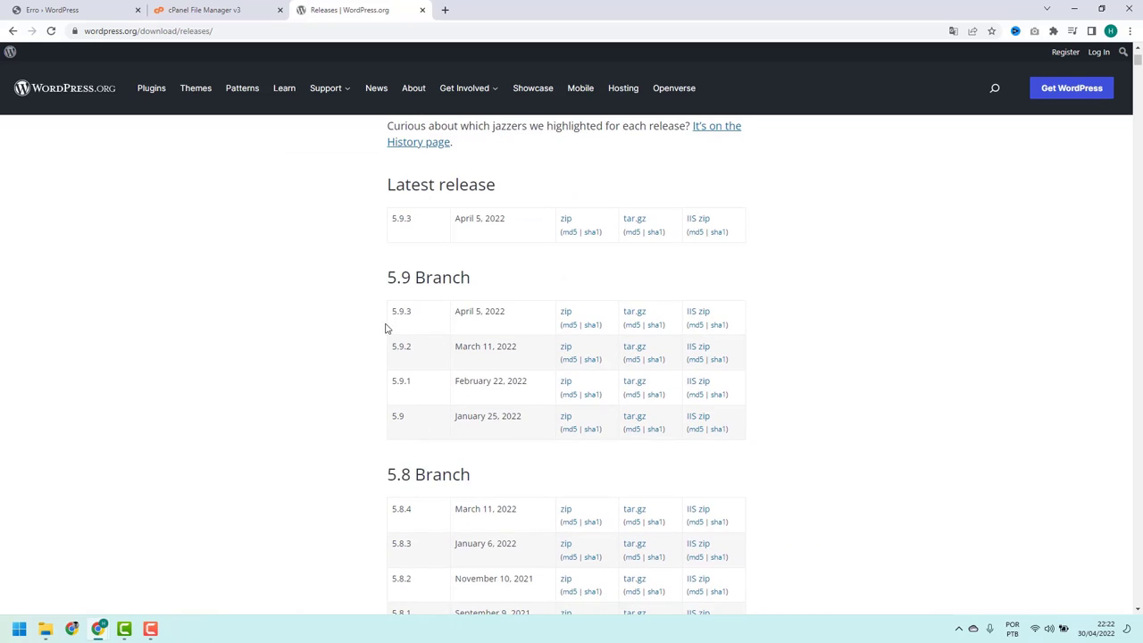
drag(393, 311, 411, 310)
click(413, 312)
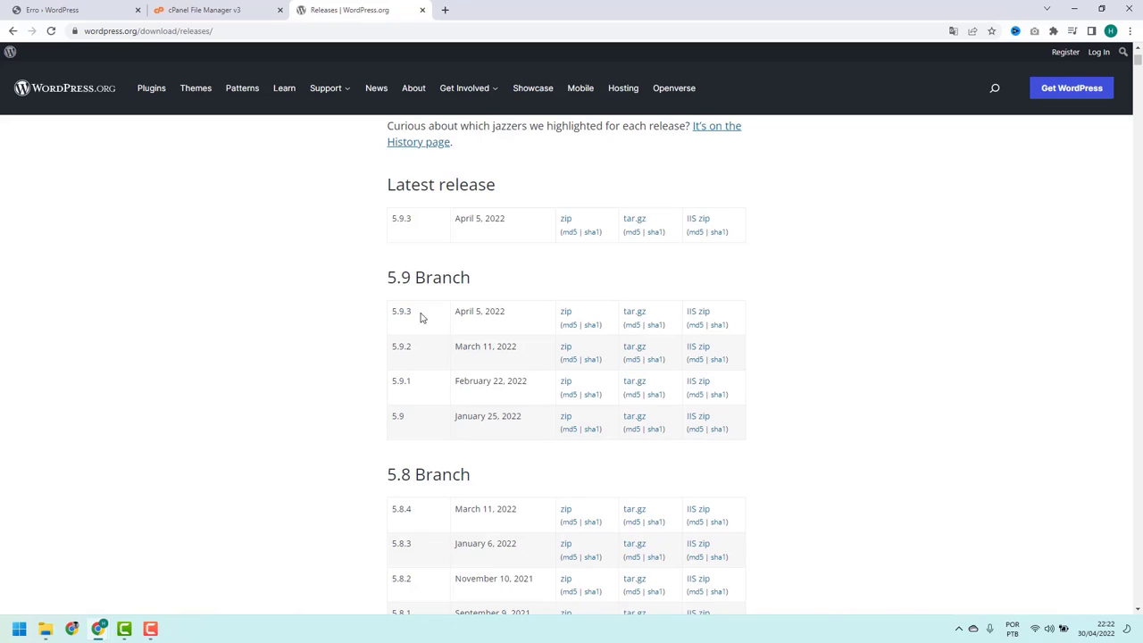
click(565, 314)
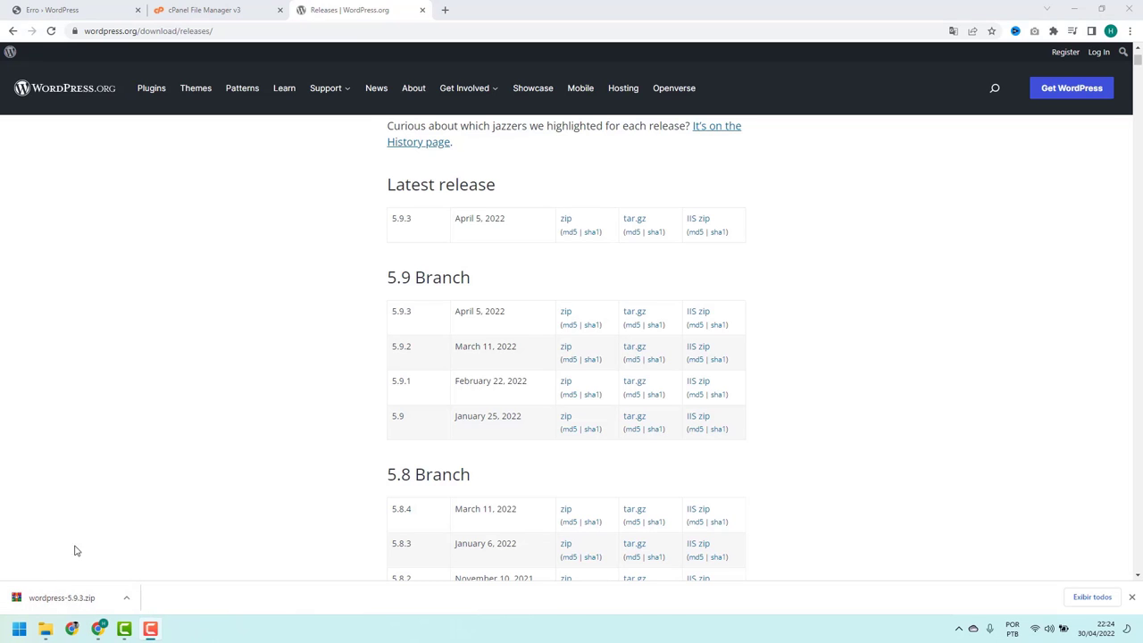
Step: Switch to cPanel File Manager and upload wordpress-5.9.3.zip from Downloads into public_html, returning to that folder
click(235, 16)
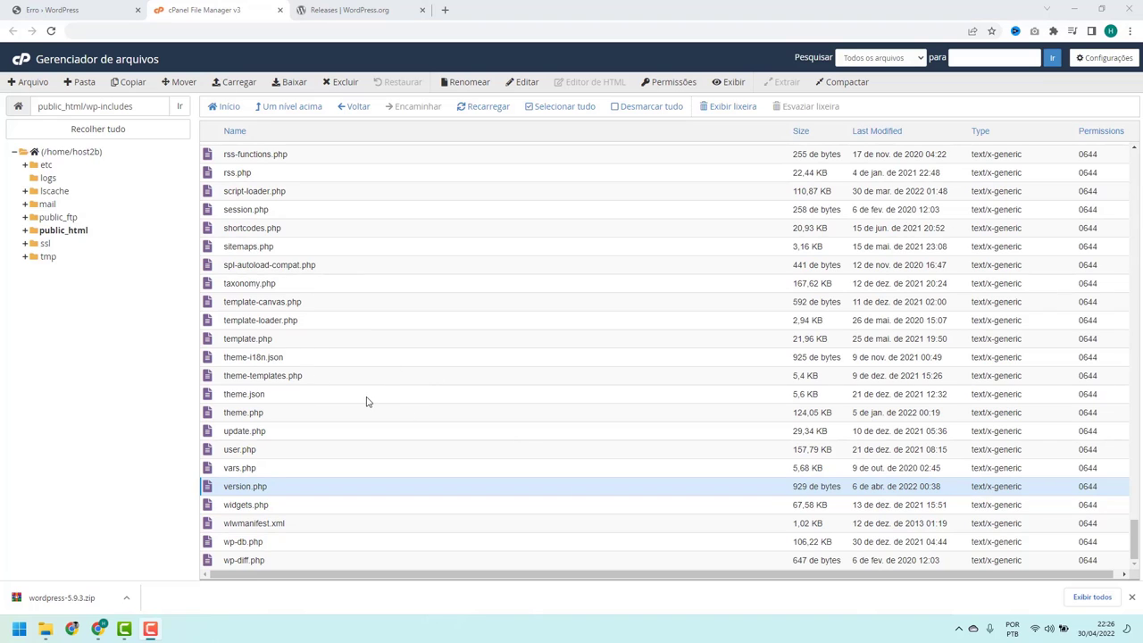
click(301, 110)
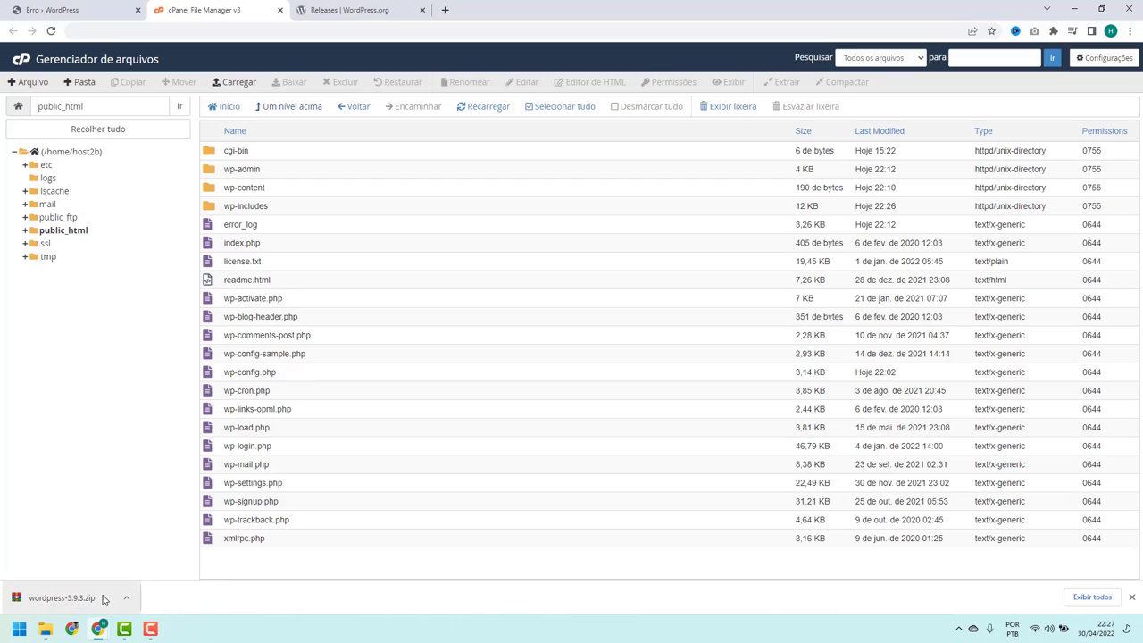
click(234, 84)
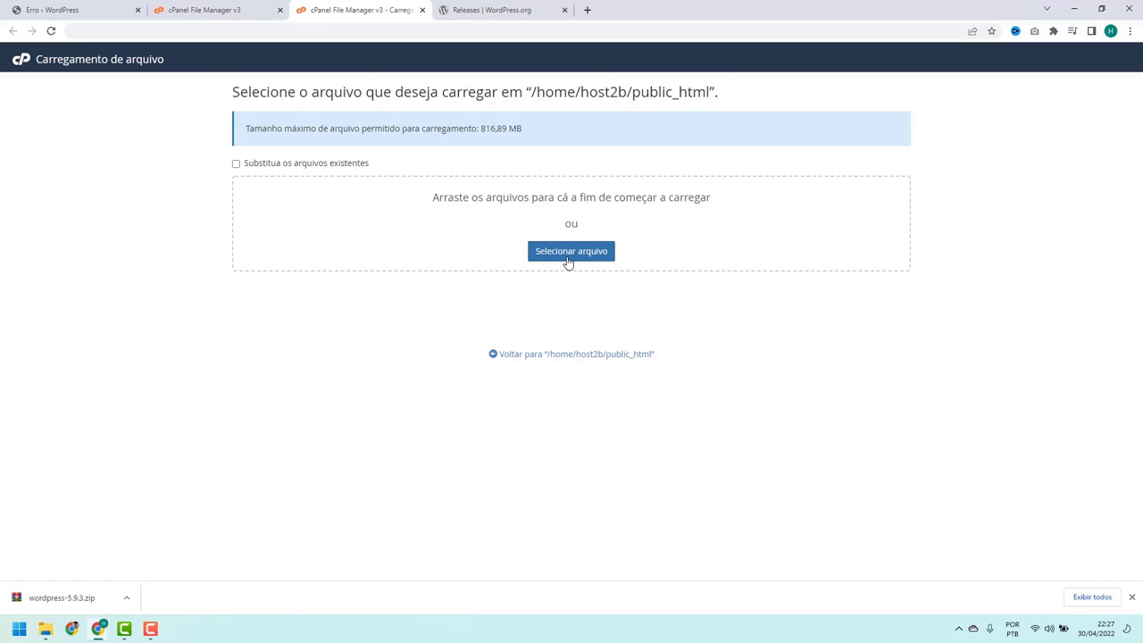
click(567, 261)
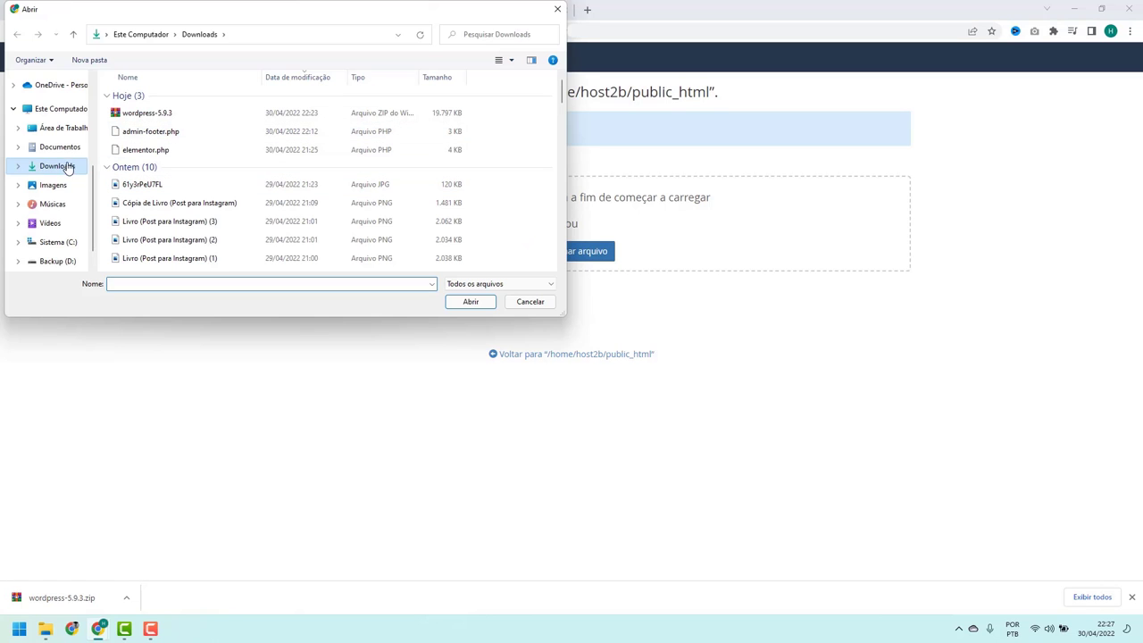
click(140, 116)
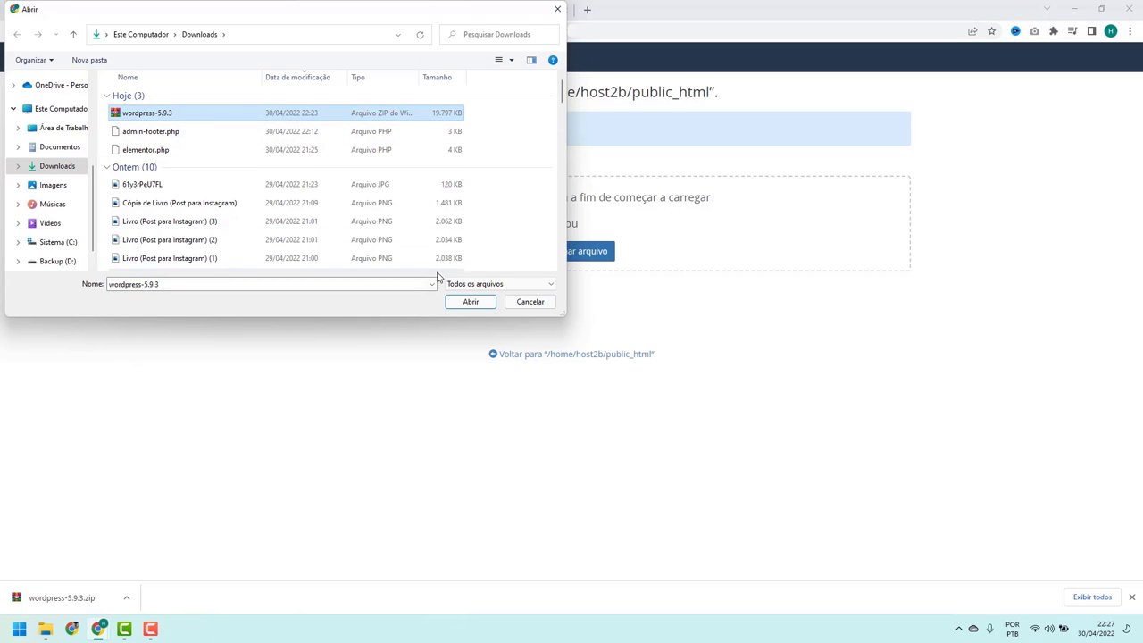
click(471, 302)
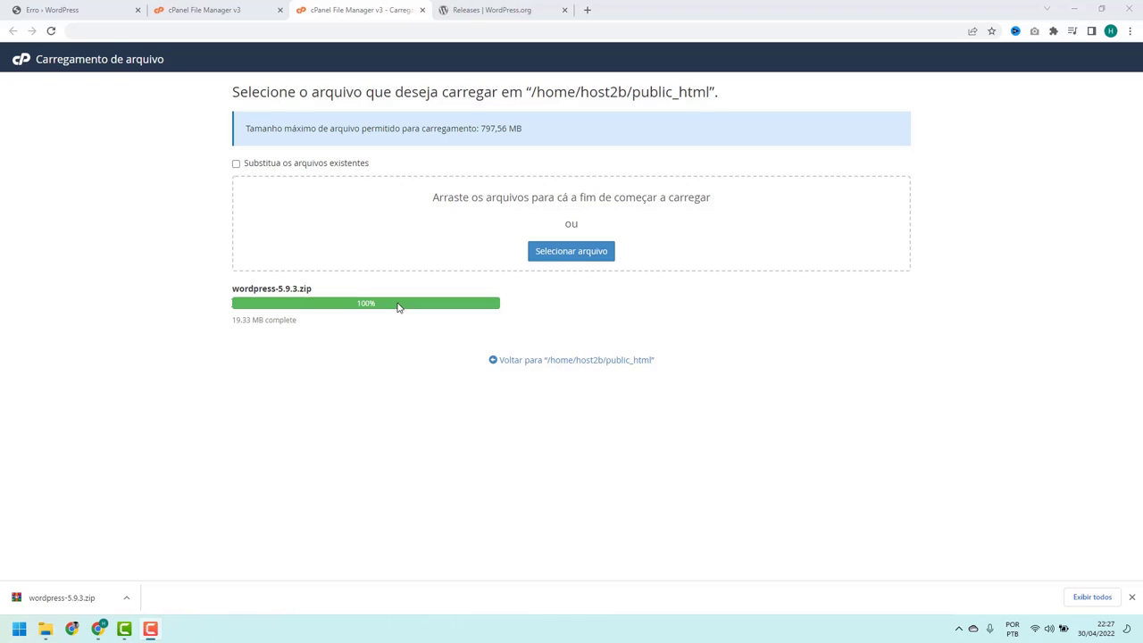
click(519, 367)
Step: Extract wordpress-5.9.3.zip into /public_html and check the contents of the extracted wordpress folder
click(322, 305)
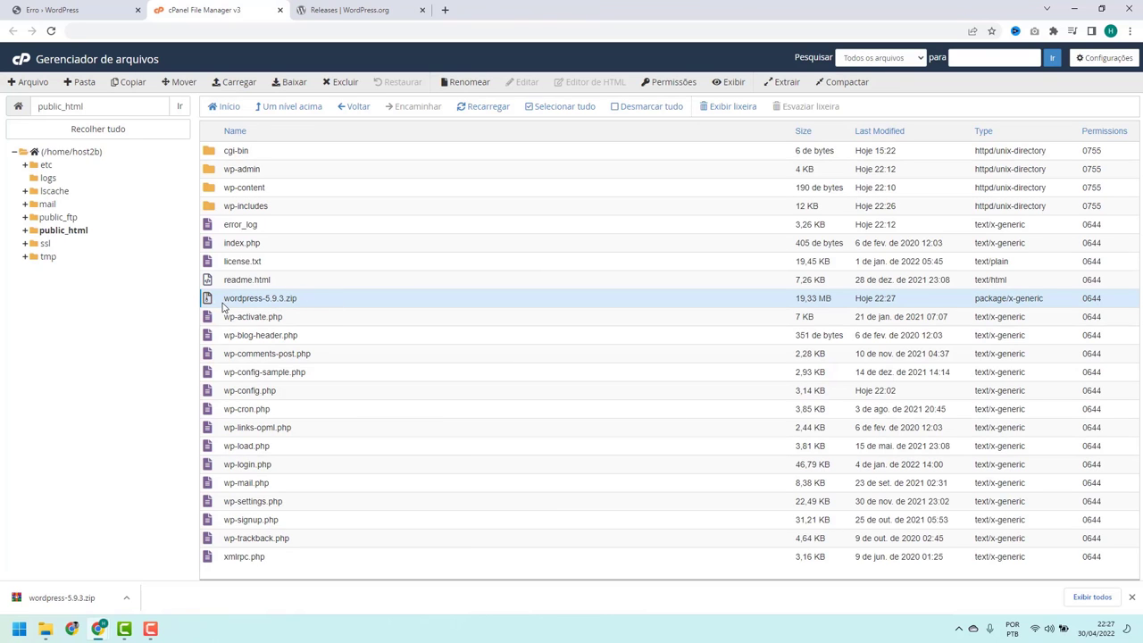
right_click(311, 306)
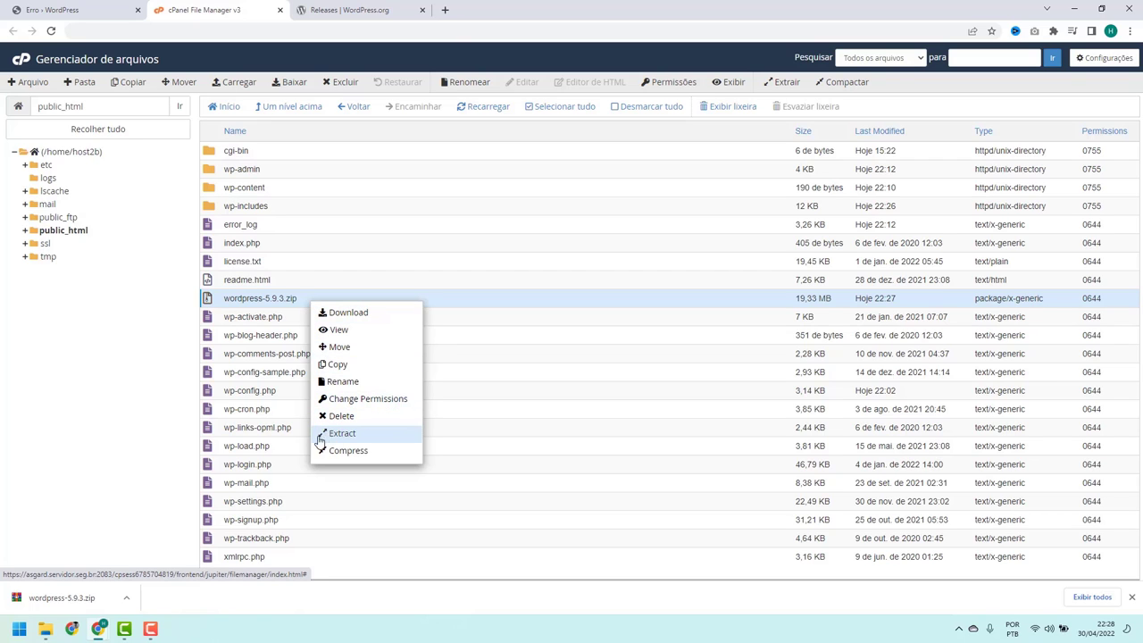
click(302, 306)
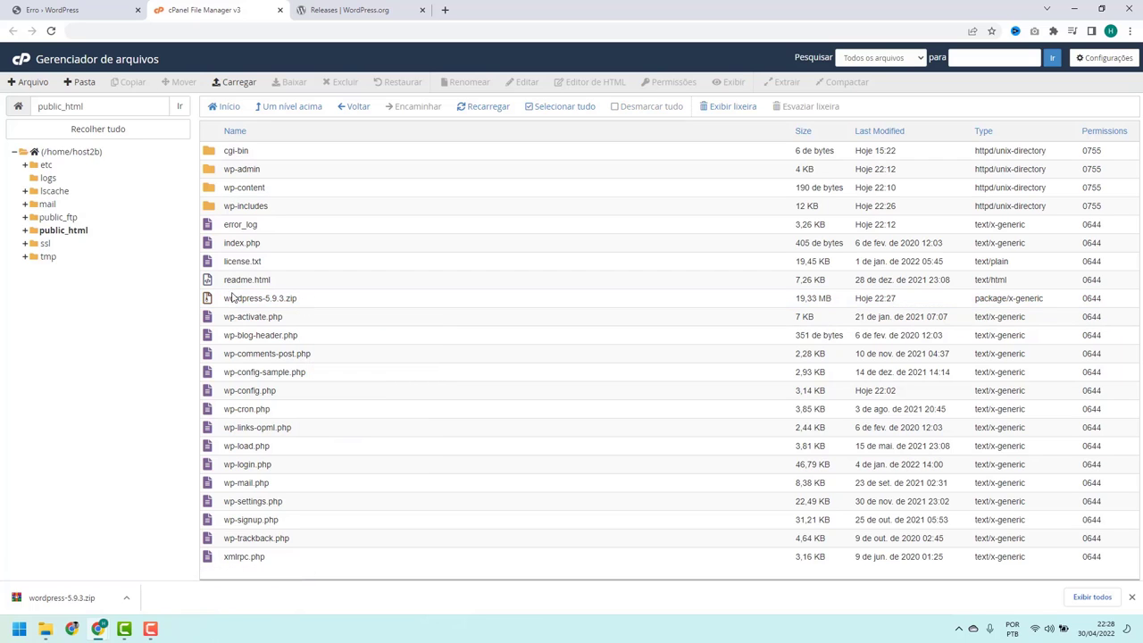
click(307, 307)
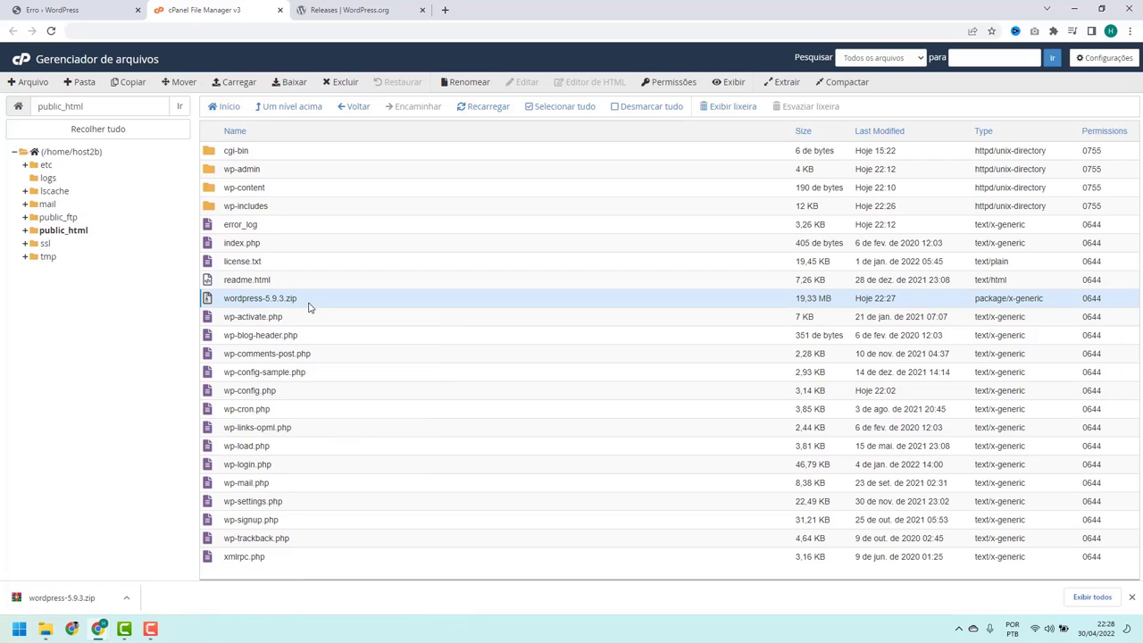
right_click(310, 303)
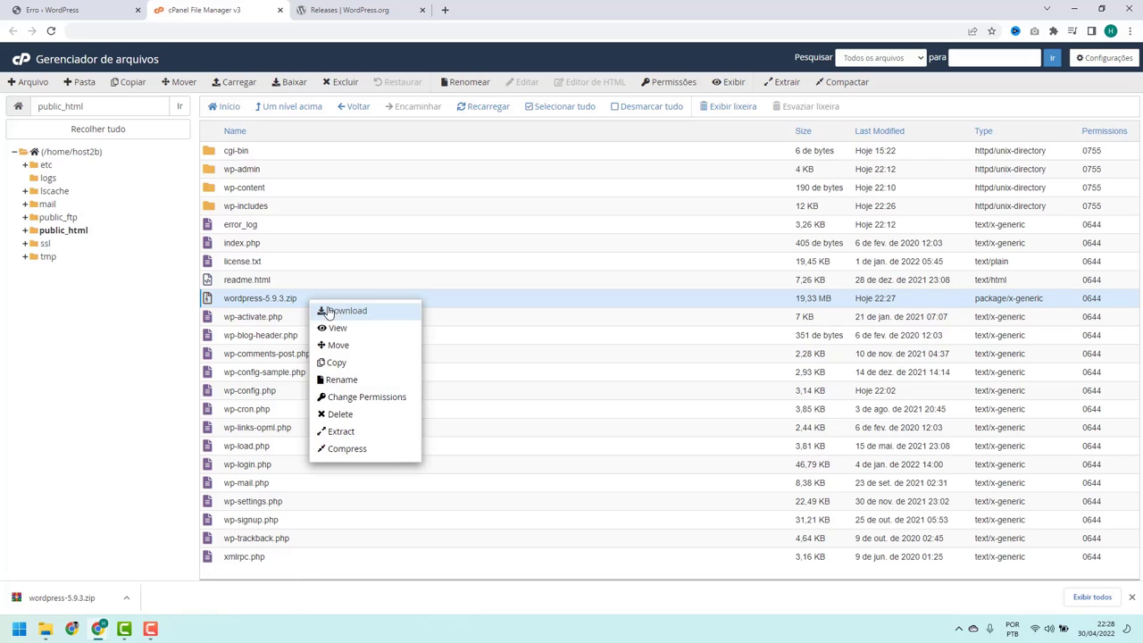
click(347, 434)
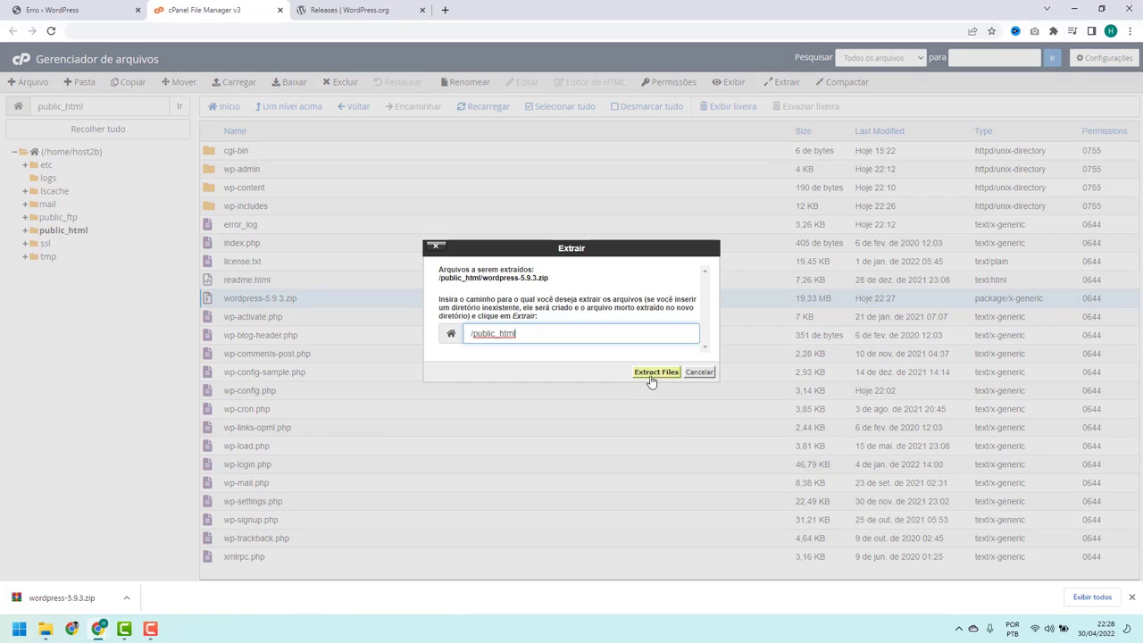
click(653, 376)
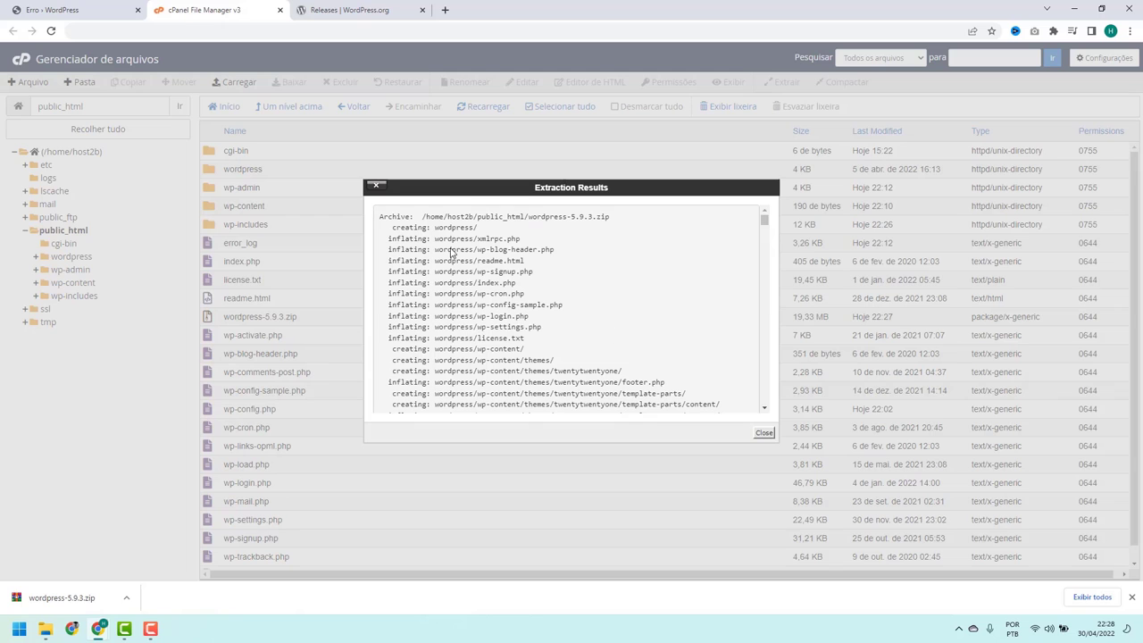
scroll(446, 327, down, 5)
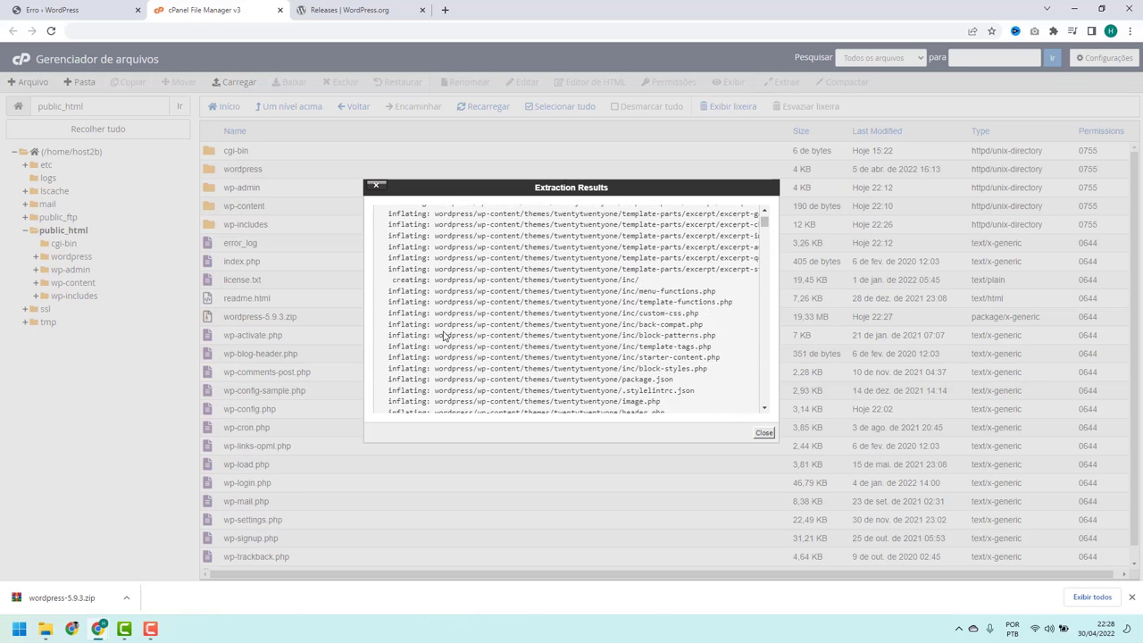
scroll(444, 332, up, 6)
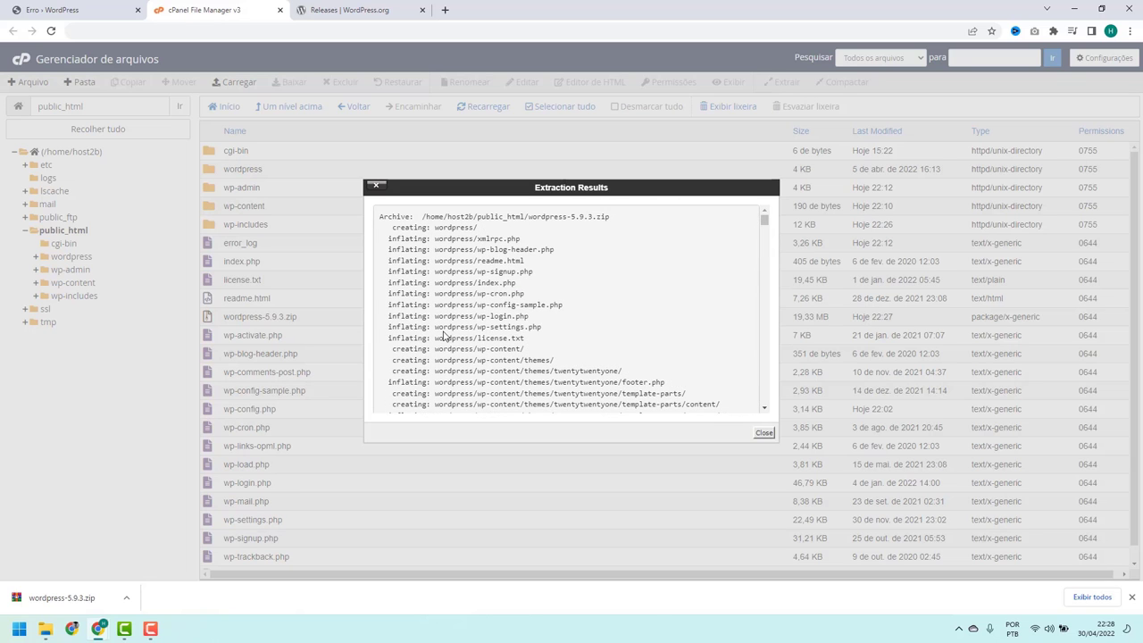
click(764, 433)
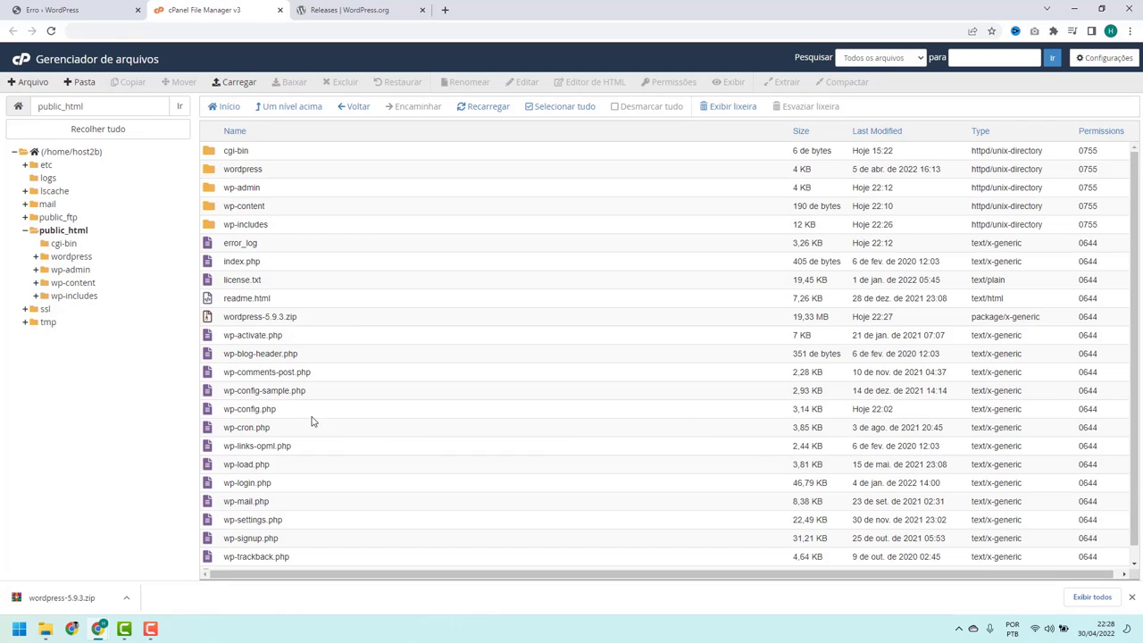
double_click(279, 173)
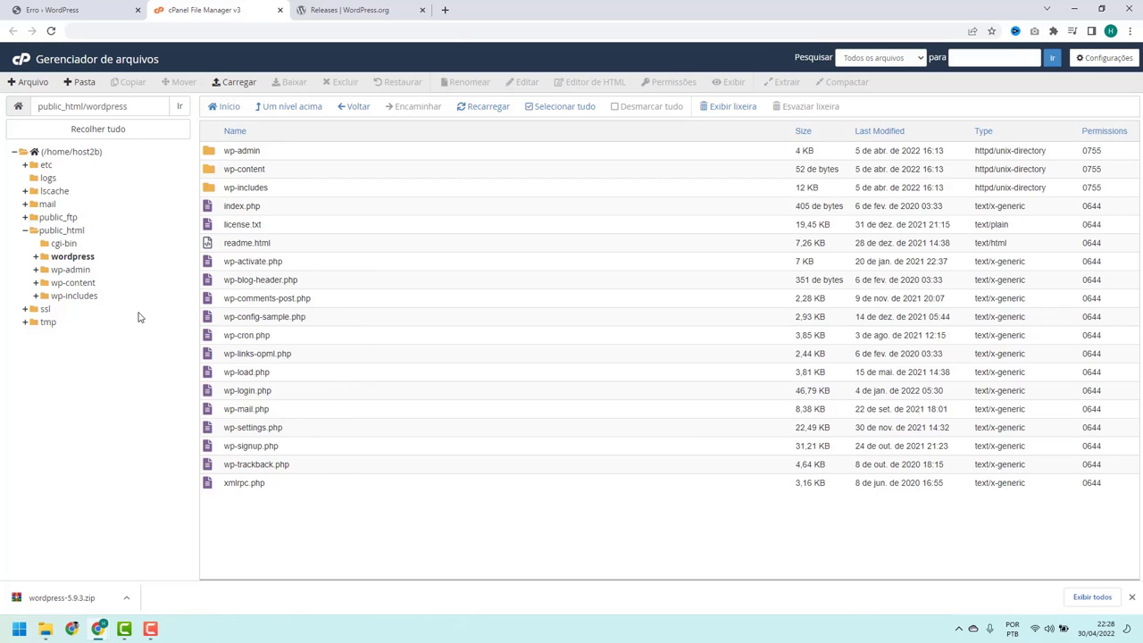
click(277, 112)
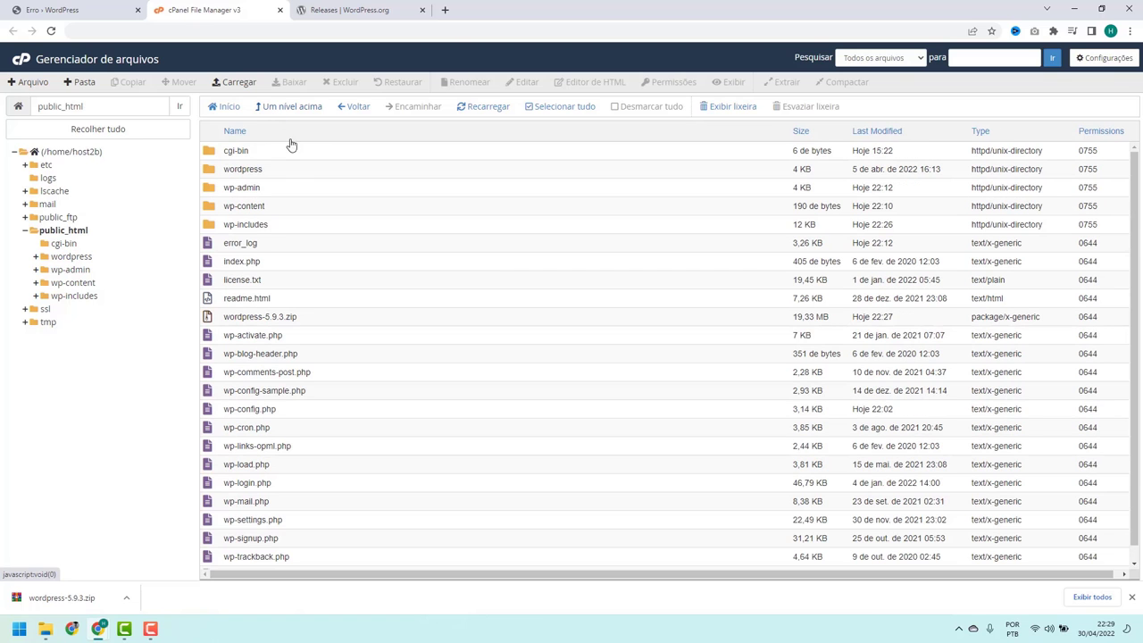
Step: Create a new folder named backup inside public_html
scroll(268, 208, down, 1)
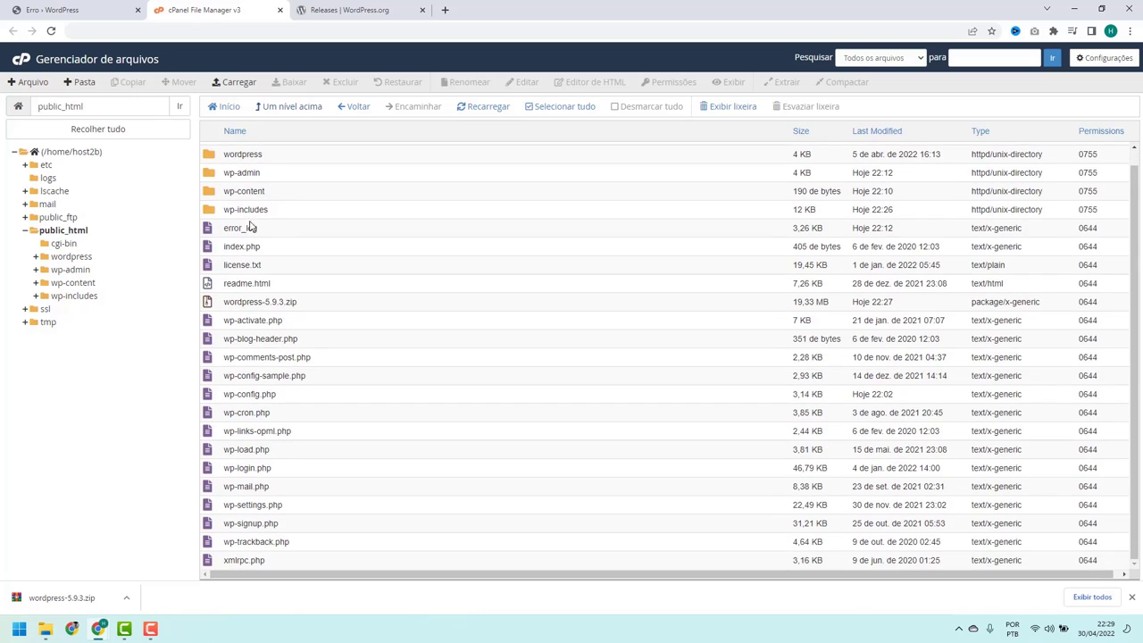
scroll(288, 487, up, 1)
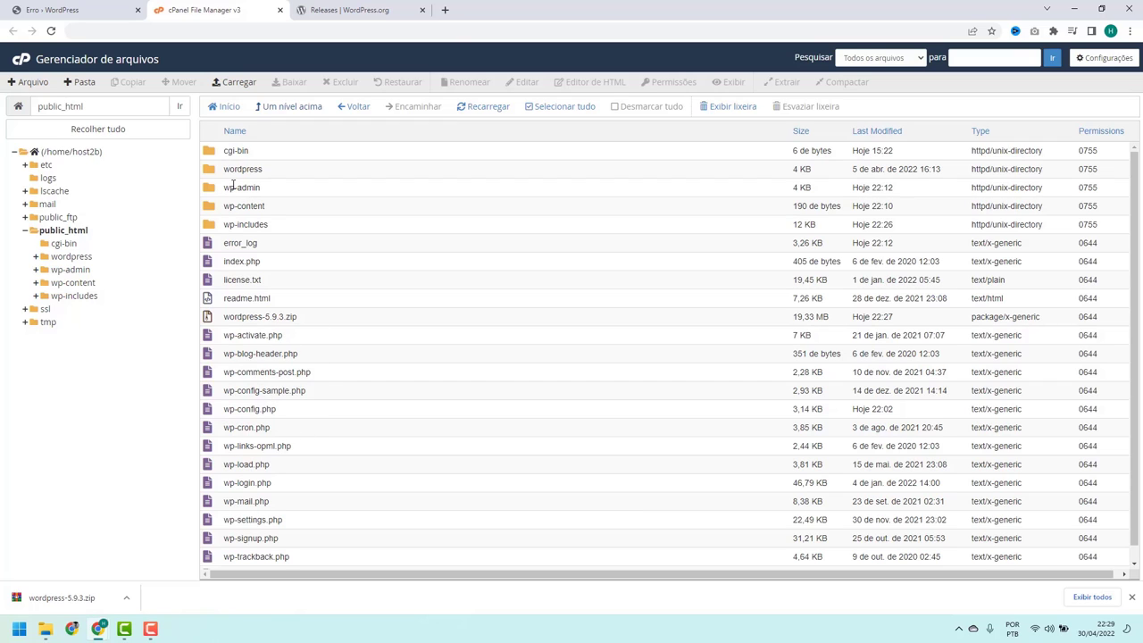
click(81, 82)
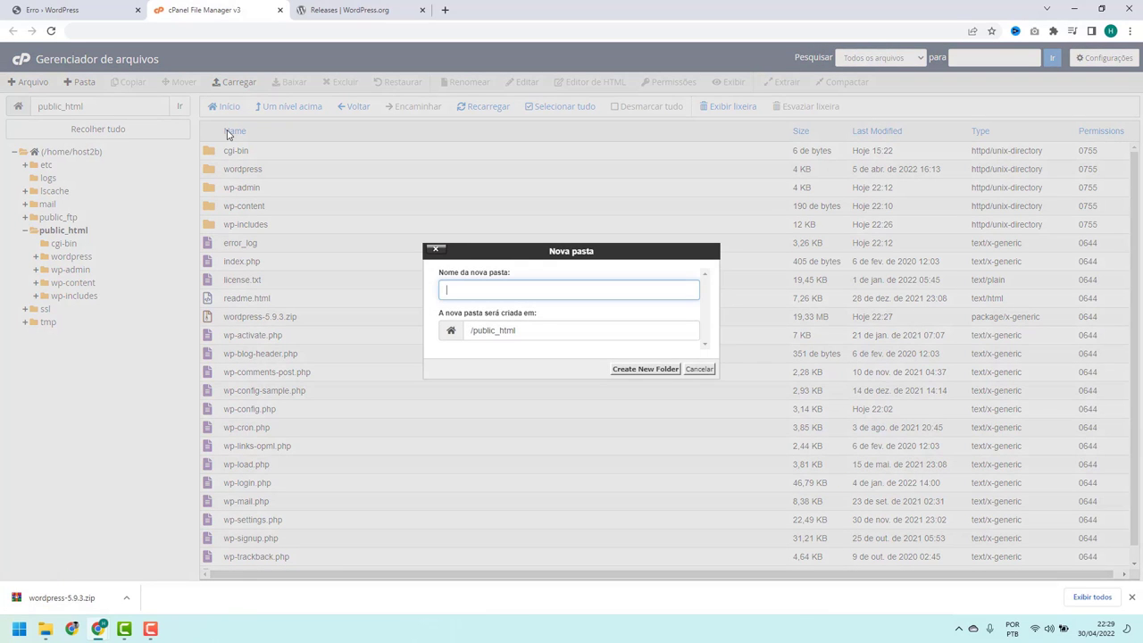
text(backup)
click(630, 374)
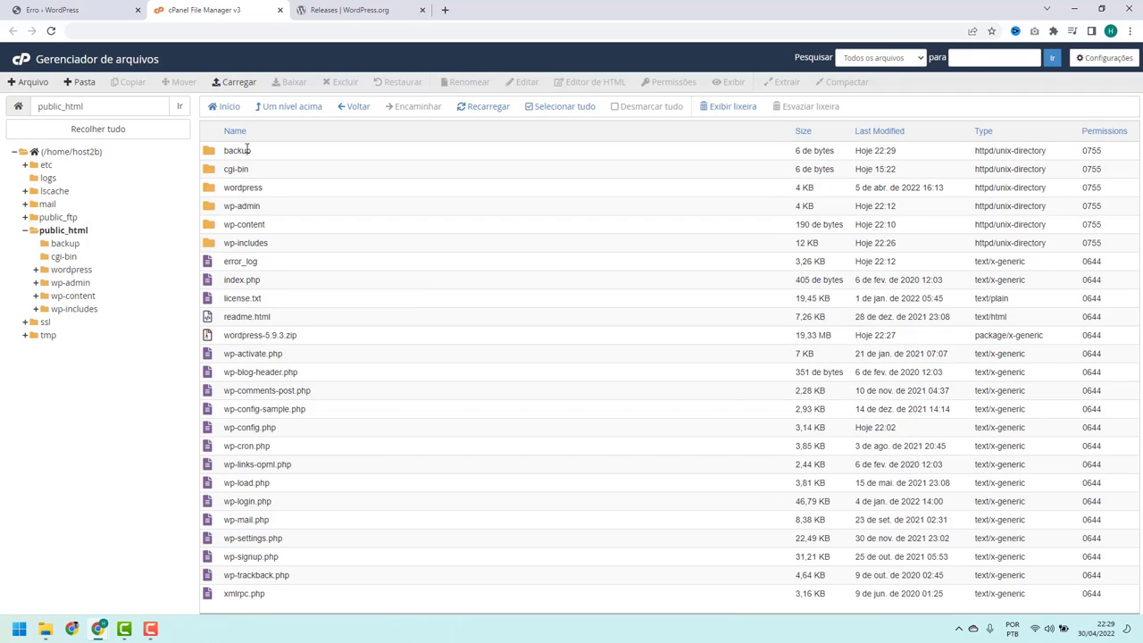
Step: Move the items from wp-admin through xmlrpc.php, except wp-content and wp-config.php, to /public_html/backup
click(296, 208)
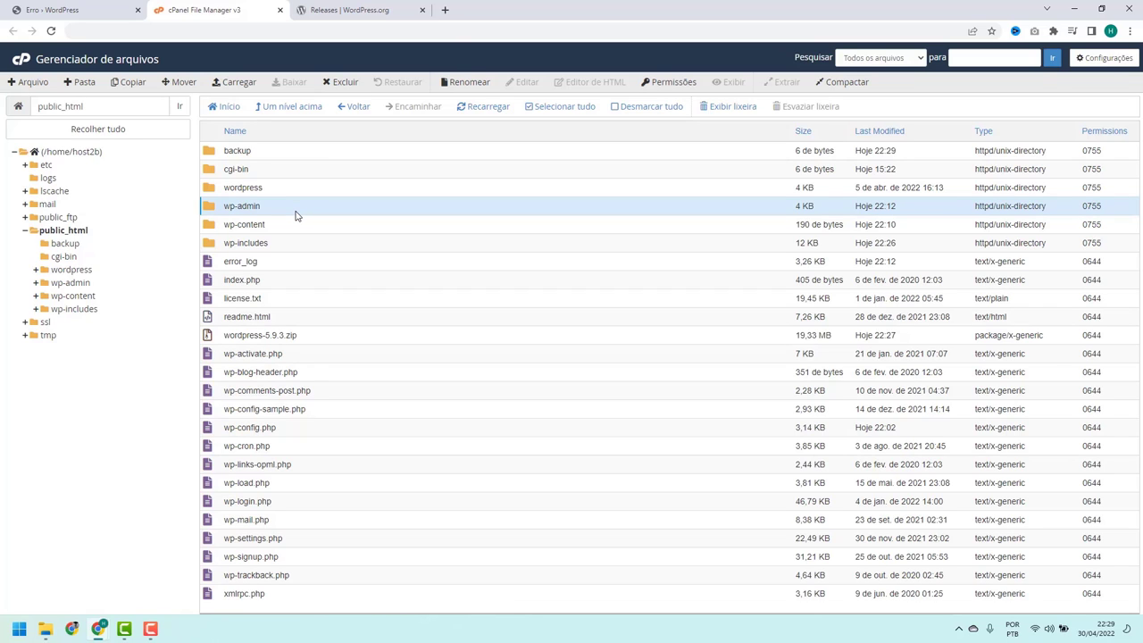
click(297, 216)
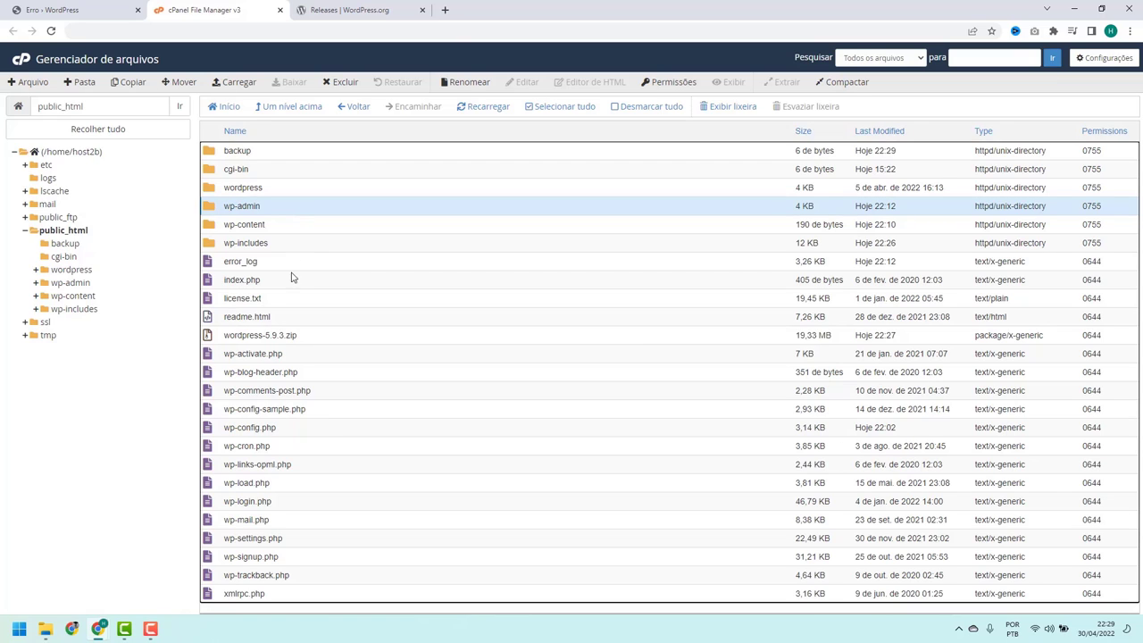
shift+click(275, 601)
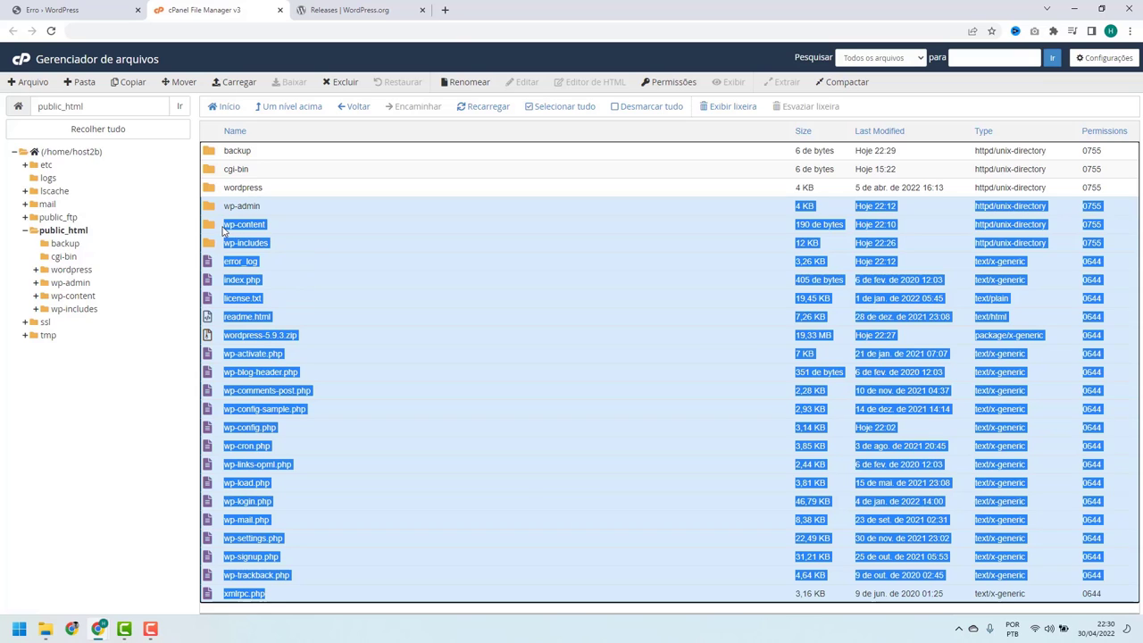
ctrl+click(275, 232)
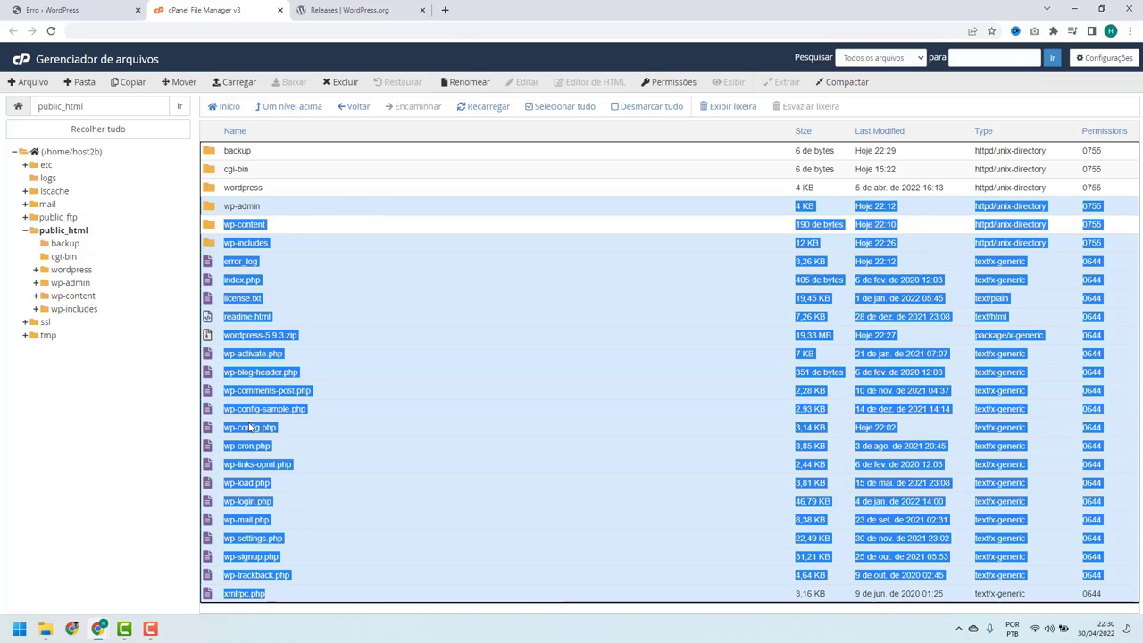
ctrl+click(297, 429)
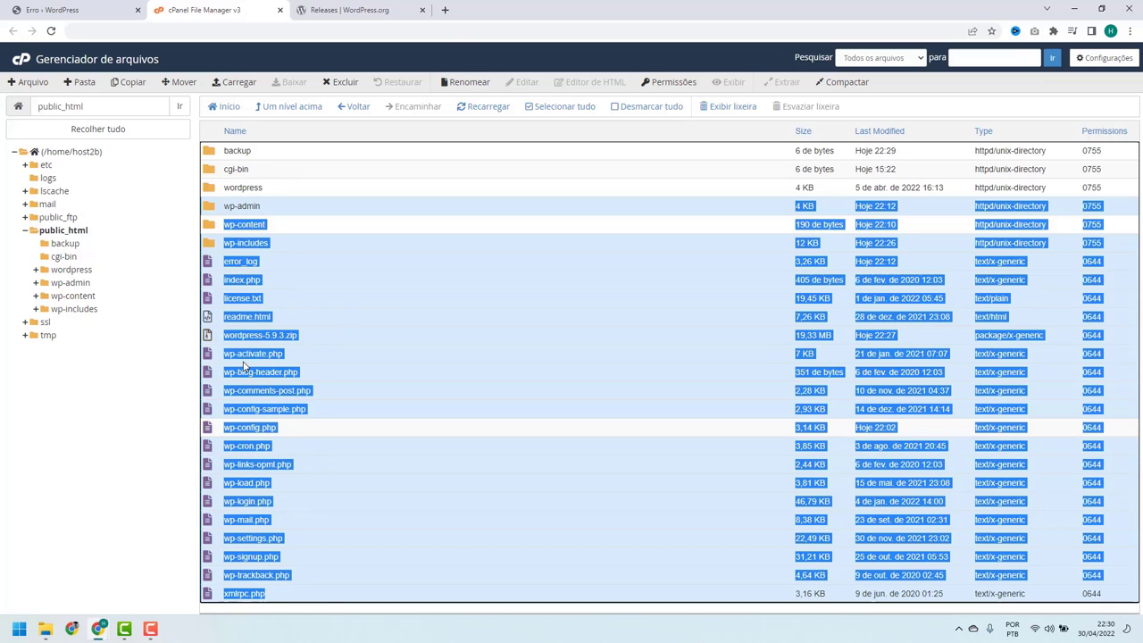
click(177, 82)
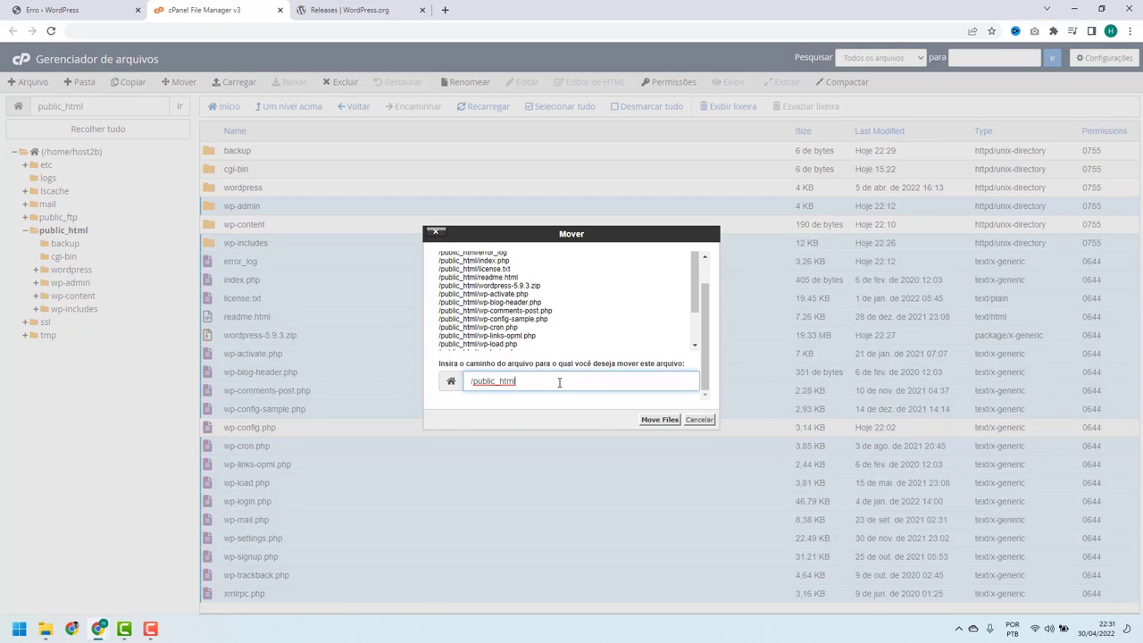
text(/backup)
click(659, 420)
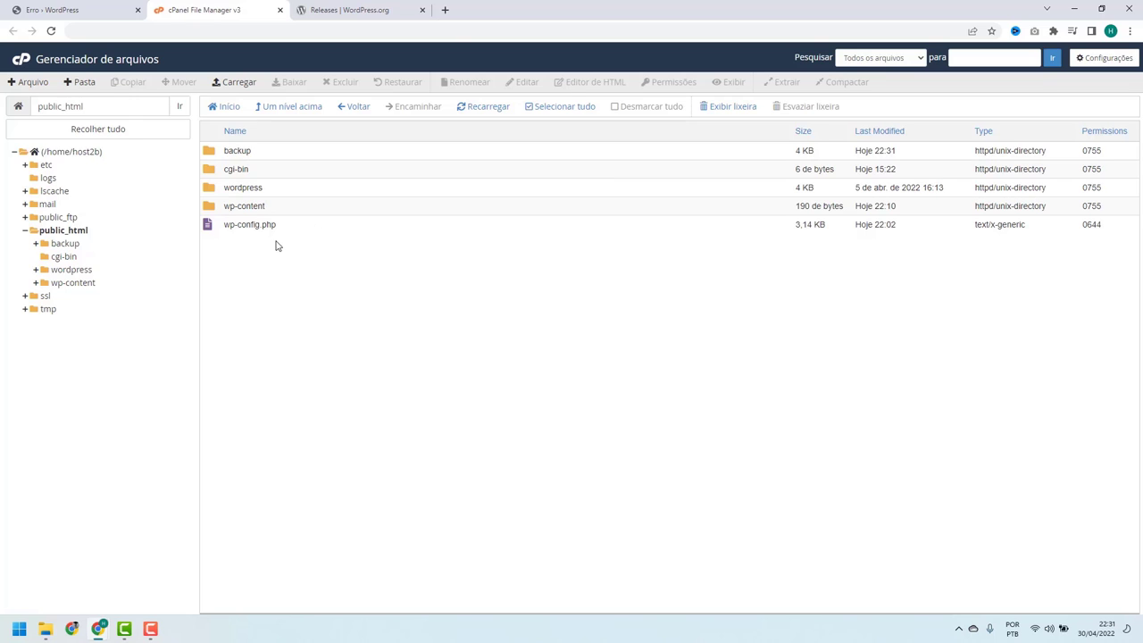
Step: Move everything in the extracted wordpress folder except wp-content to /public_html, and return to public_html
double_click(265, 188)
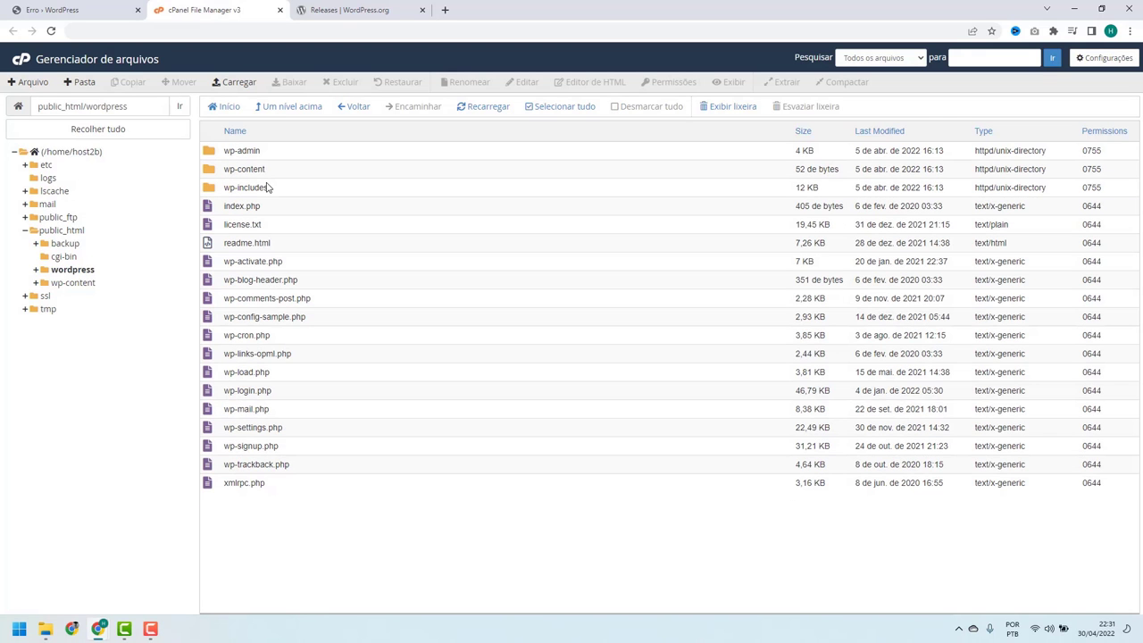
click(287, 158)
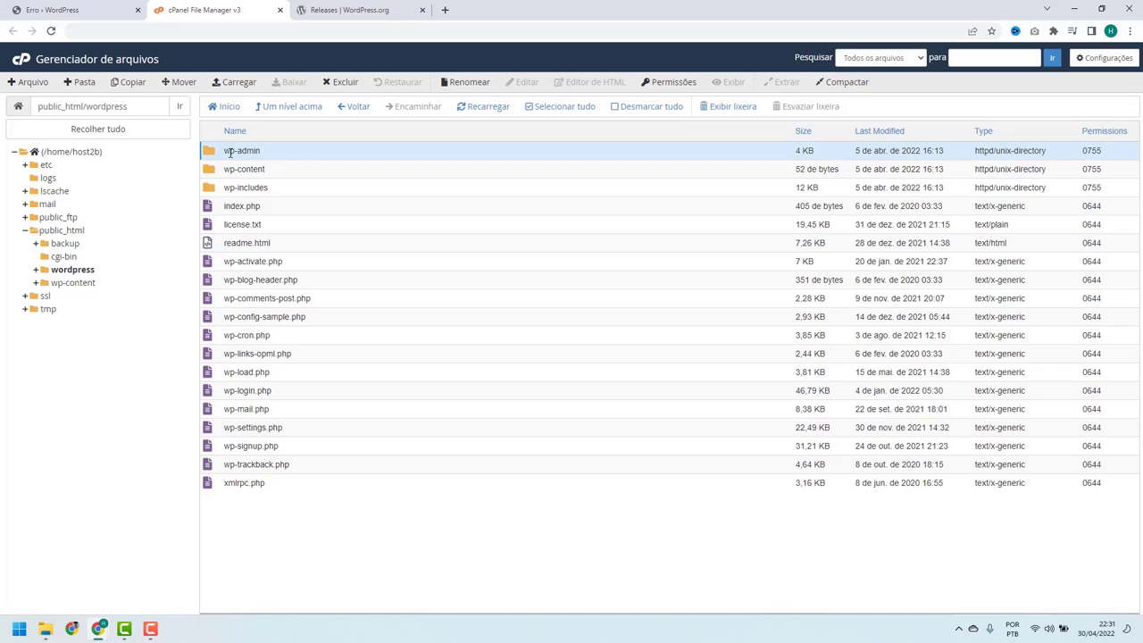
drag(291, 167, 265, 498)
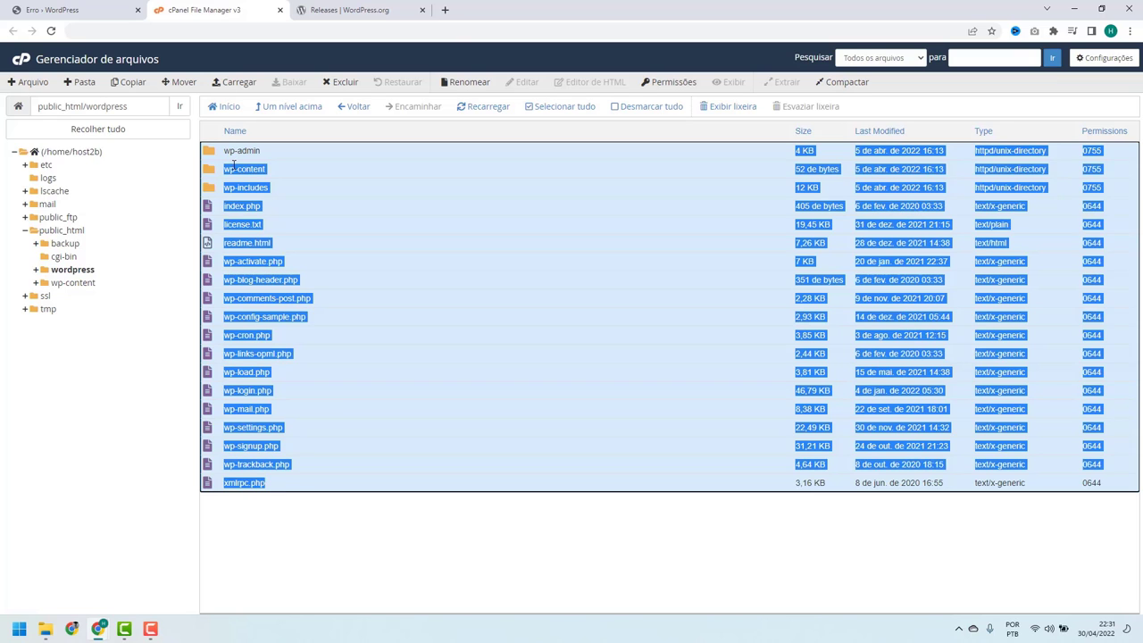
ctrl+click(288, 174)
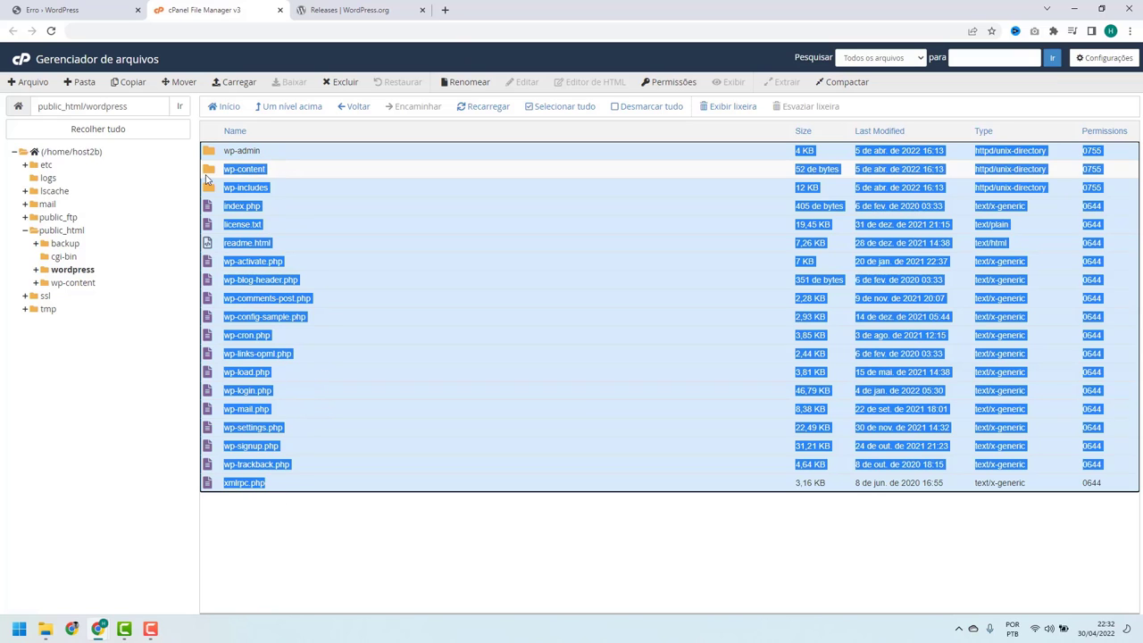
click(183, 86)
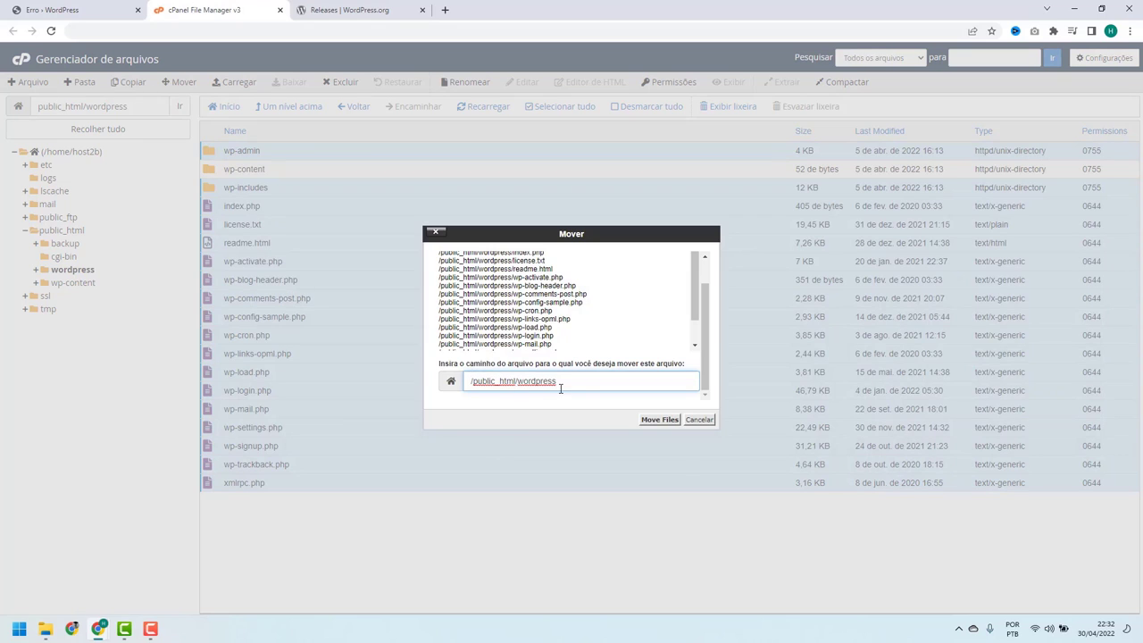
key(BackSpace)
key(BackSpace)
key(BackSpace)
key(BackSpace)
key(BackSpace)
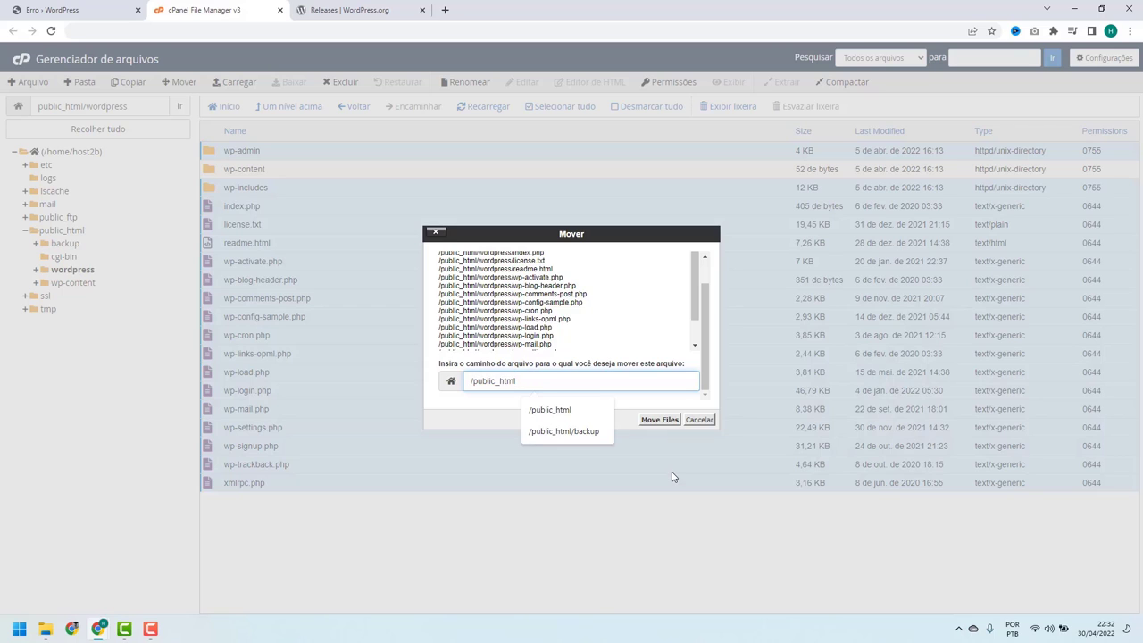
click(486, 411)
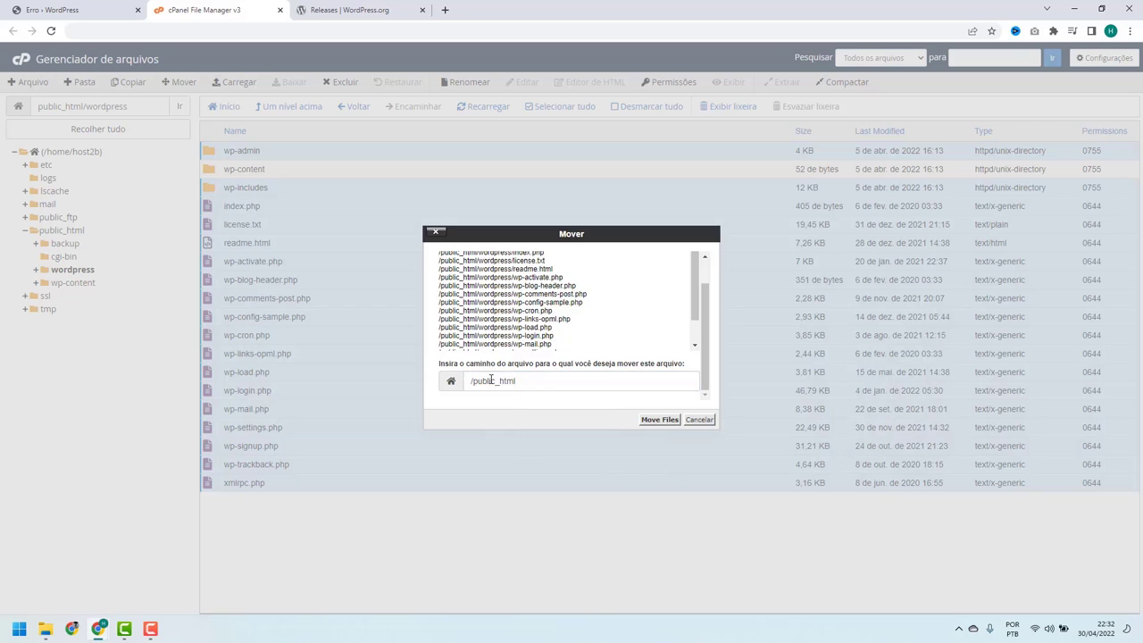
click(659, 420)
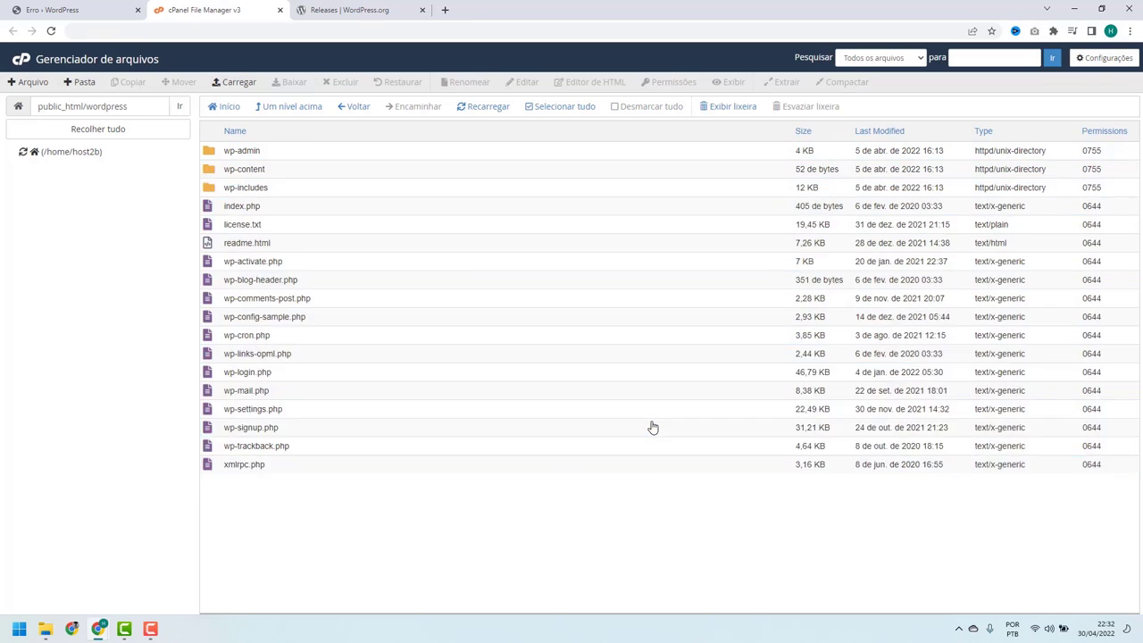
click(292, 113)
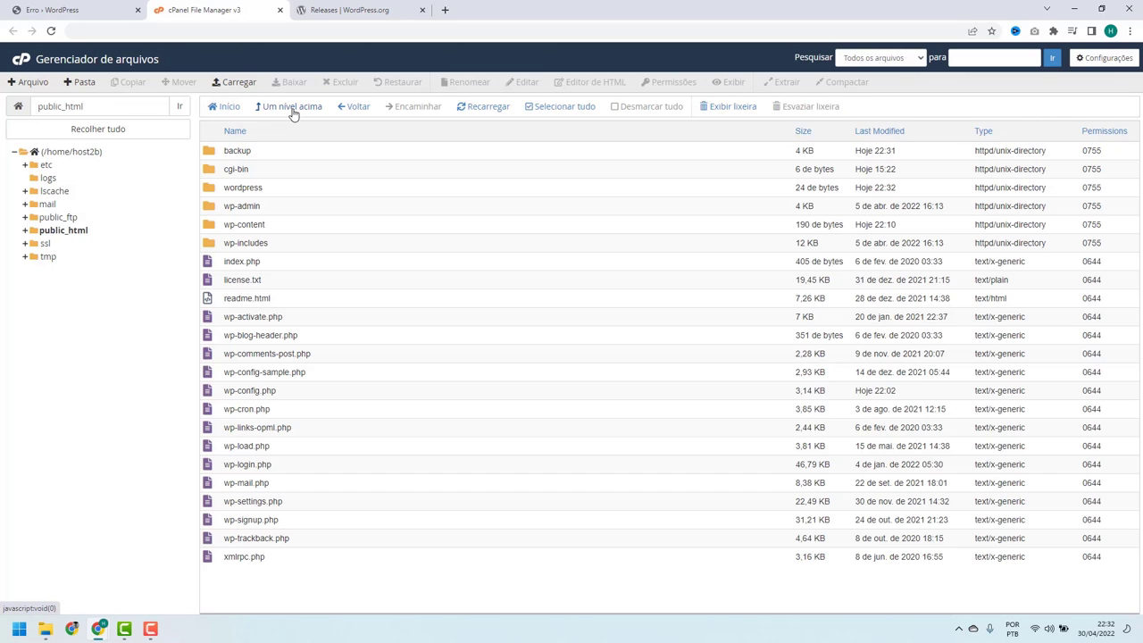